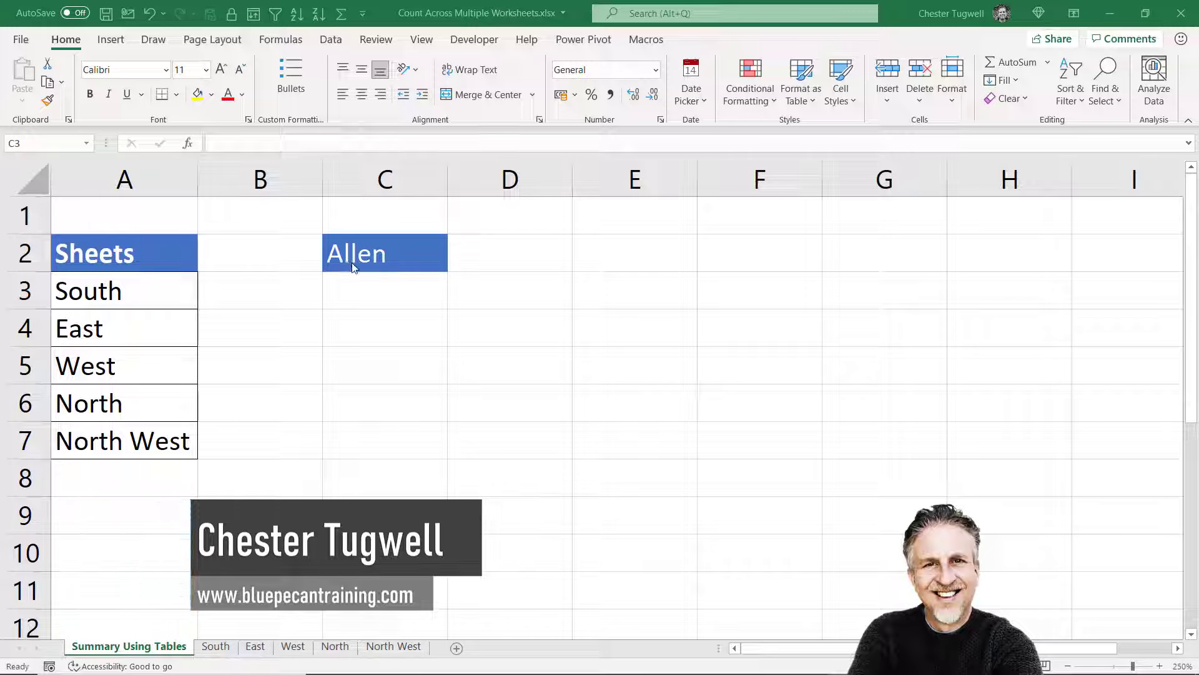
- Look through the South, East, West, North and North West sheets, ending back on South
click(233, 646)
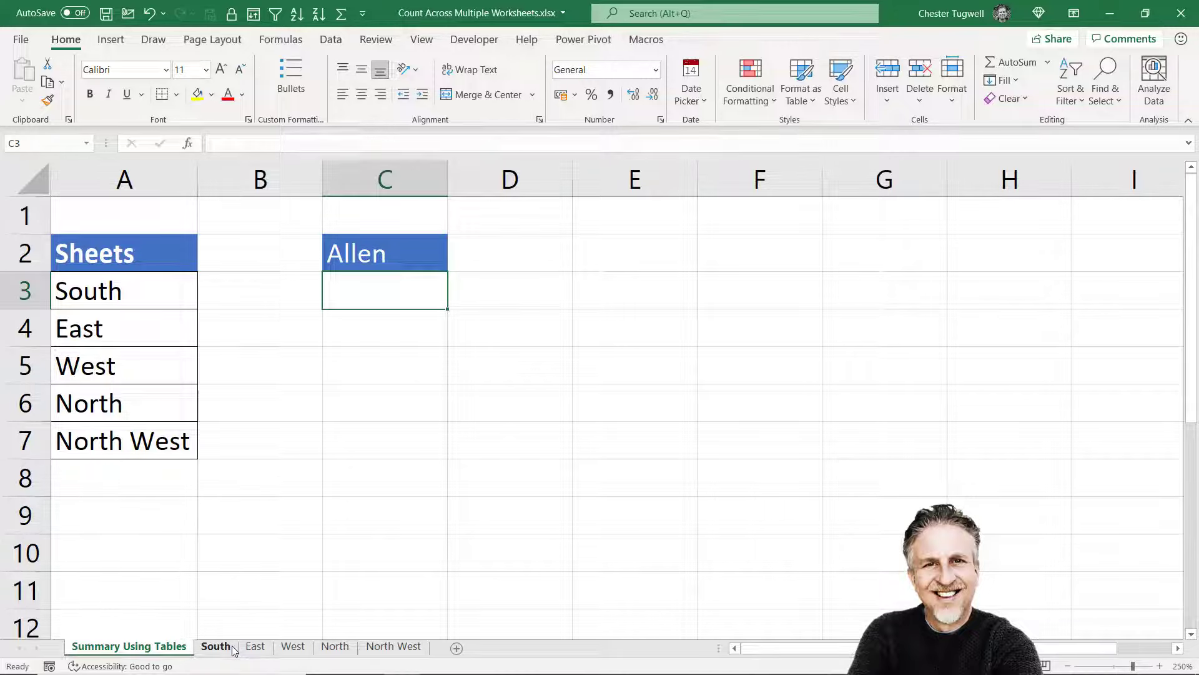
click(254, 646)
click(293, 646)
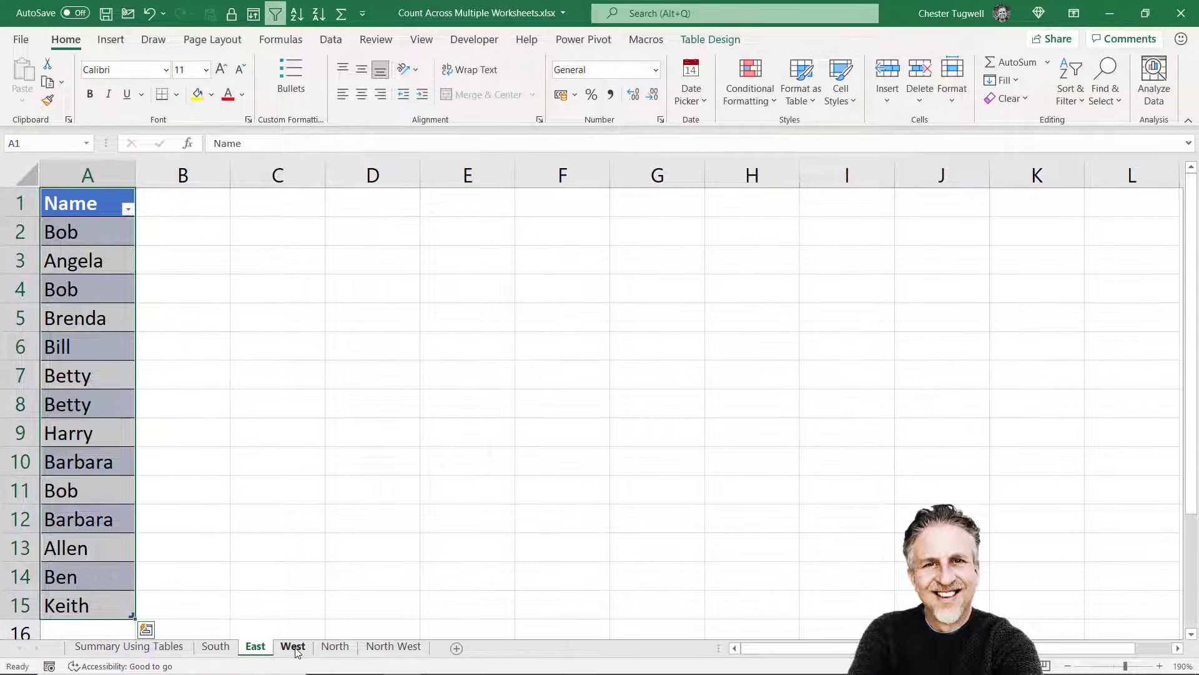
click(336, 648)
click(394, 648)
click(225, 651)
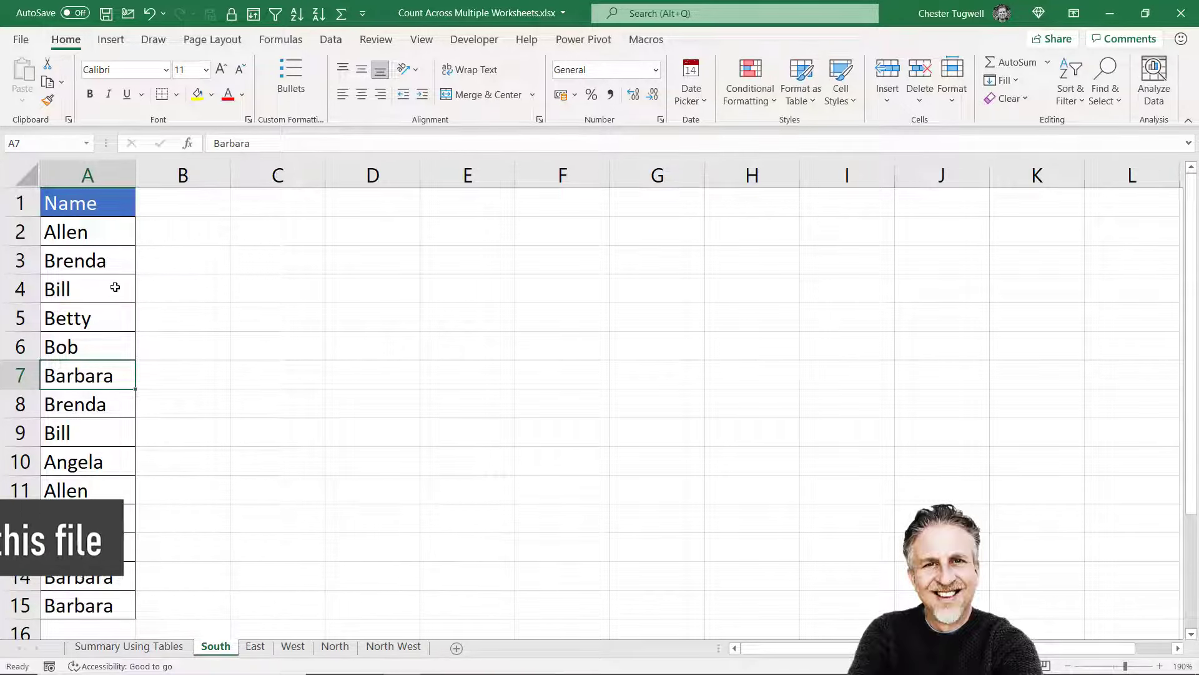
- Convert South's Name list into a table with headers and rename it from Table1 to South
click(84, 339)
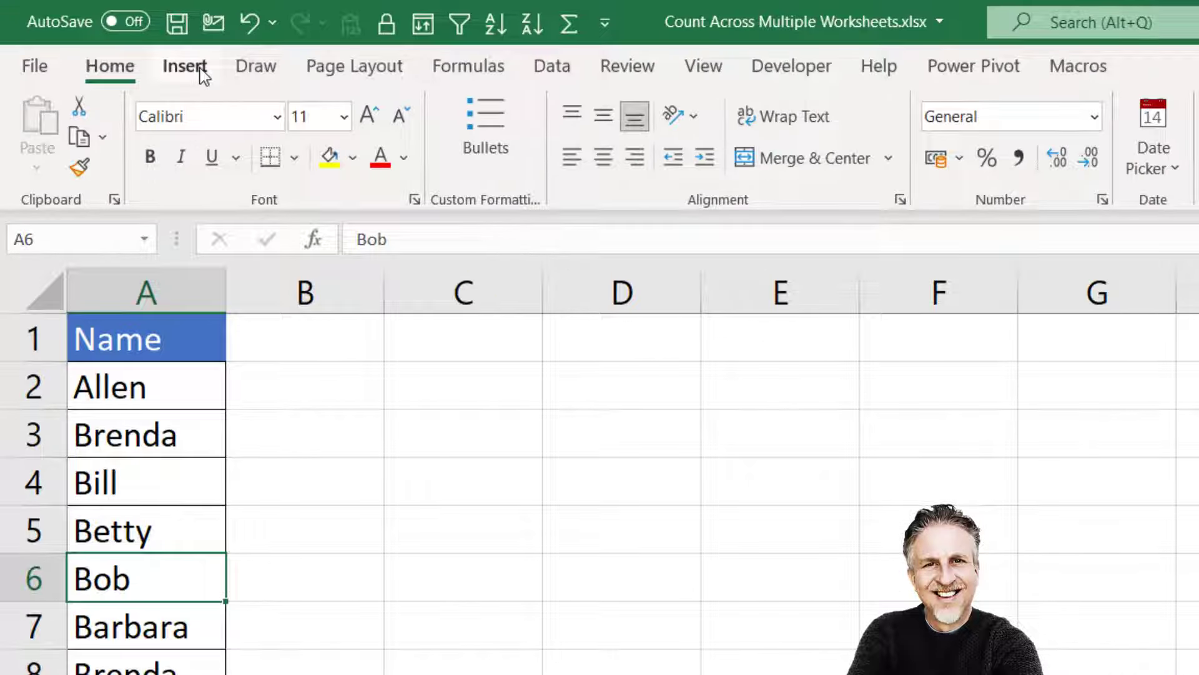
click(201, 74)
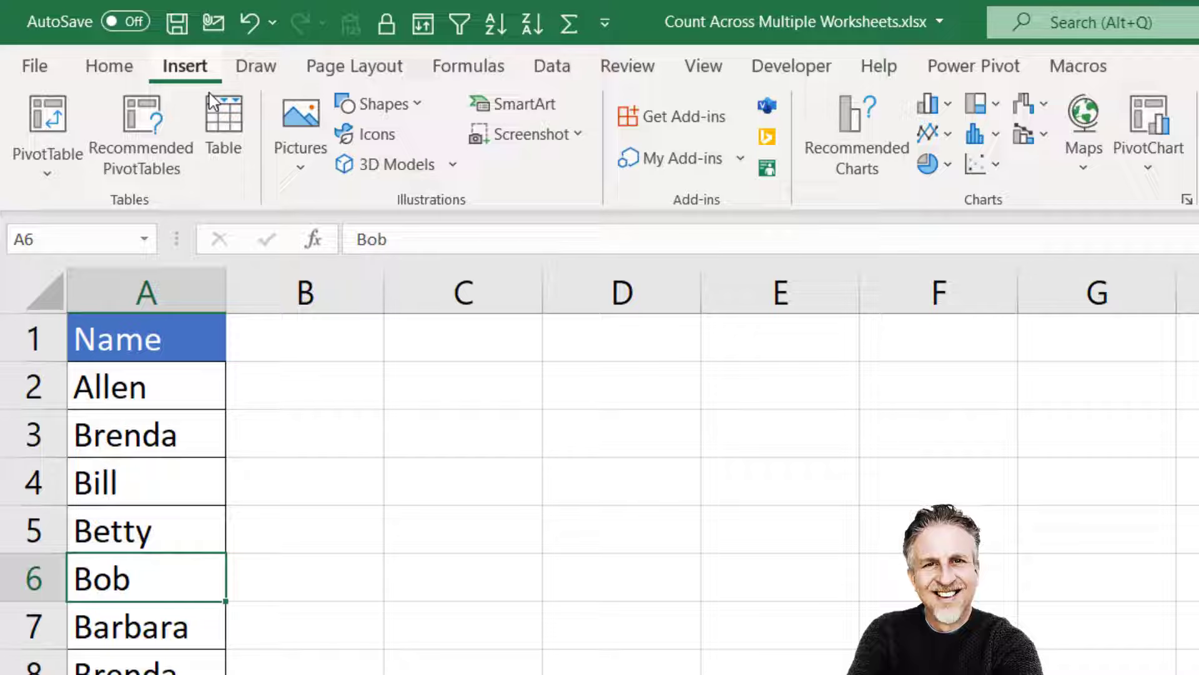
click(218, 125)
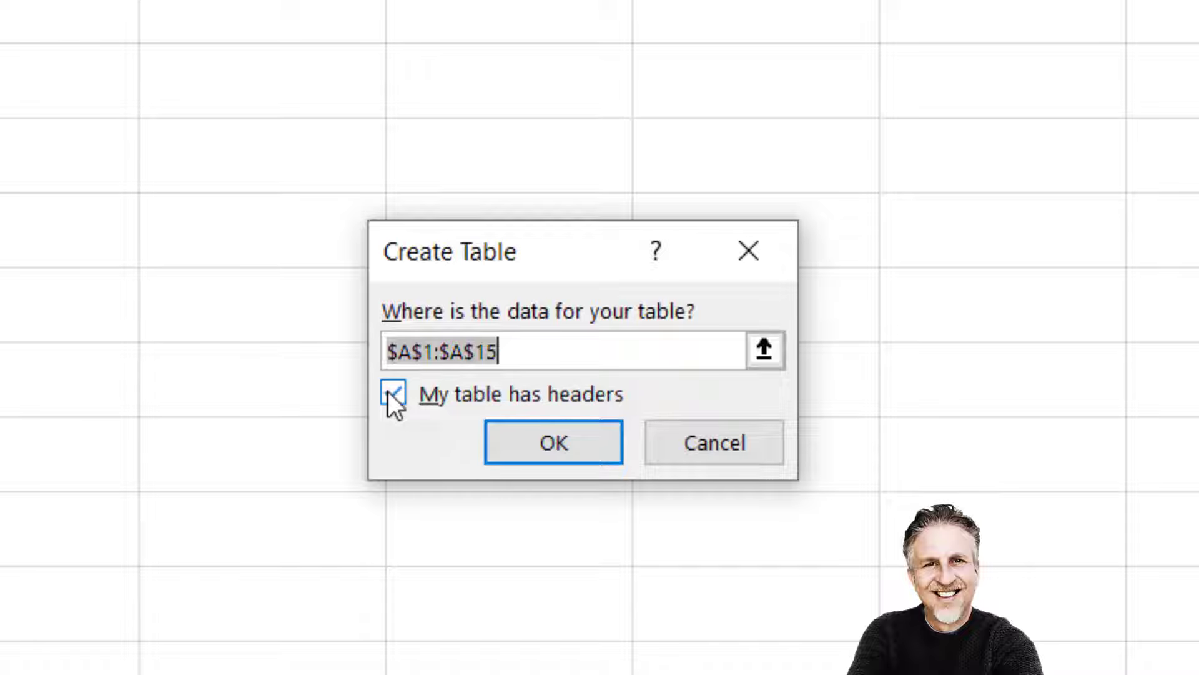
click(551, 444)
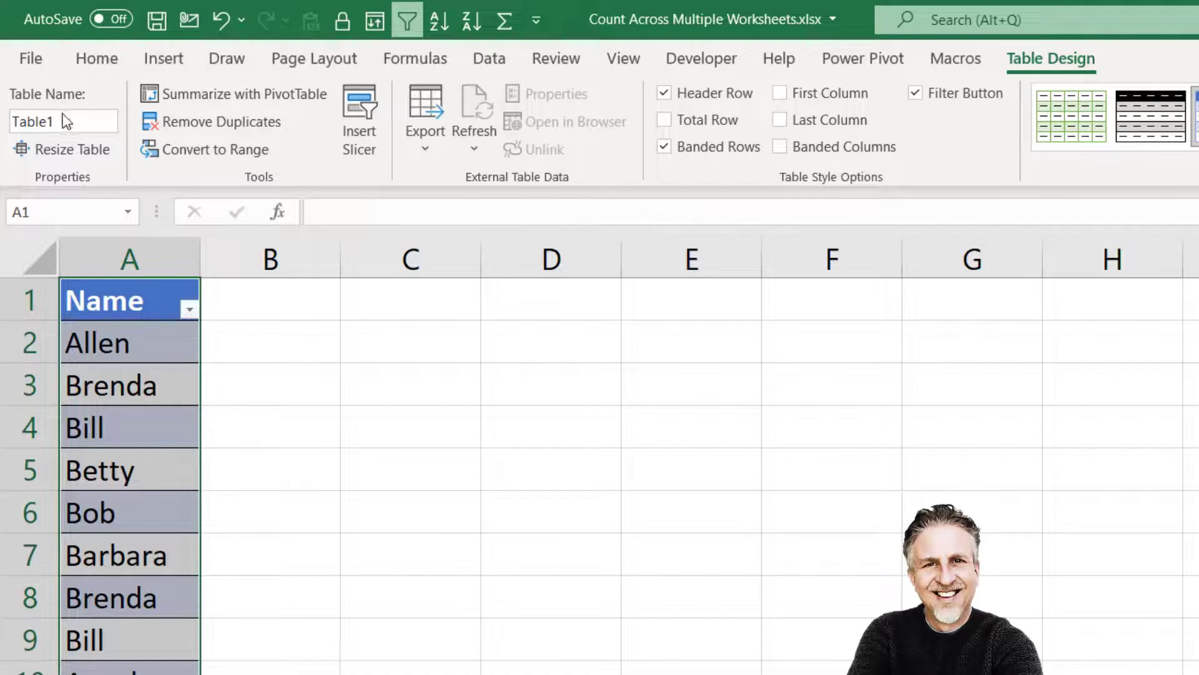
click(79, 127)
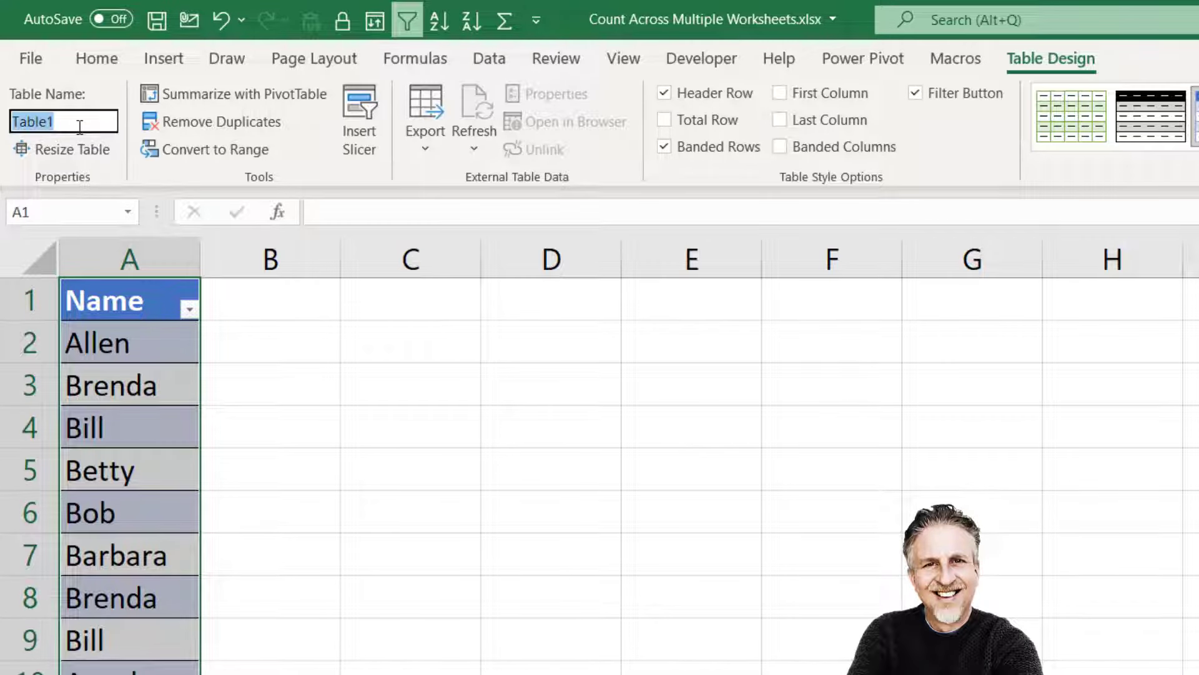
text(South)
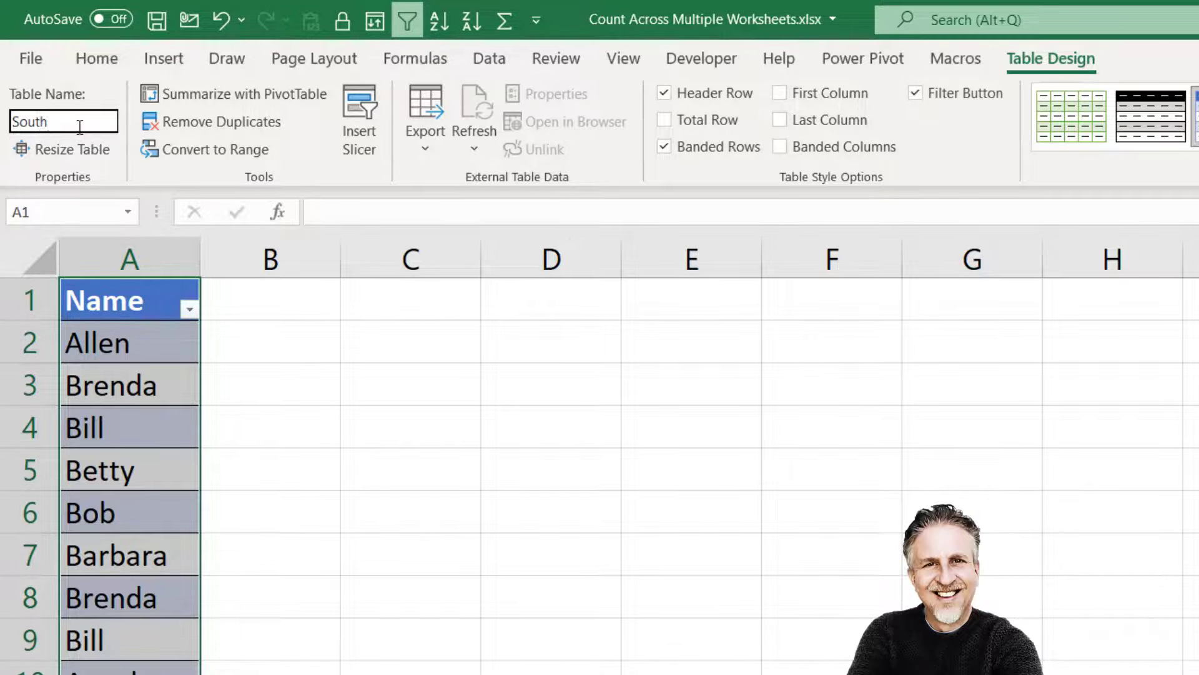
key(Return)
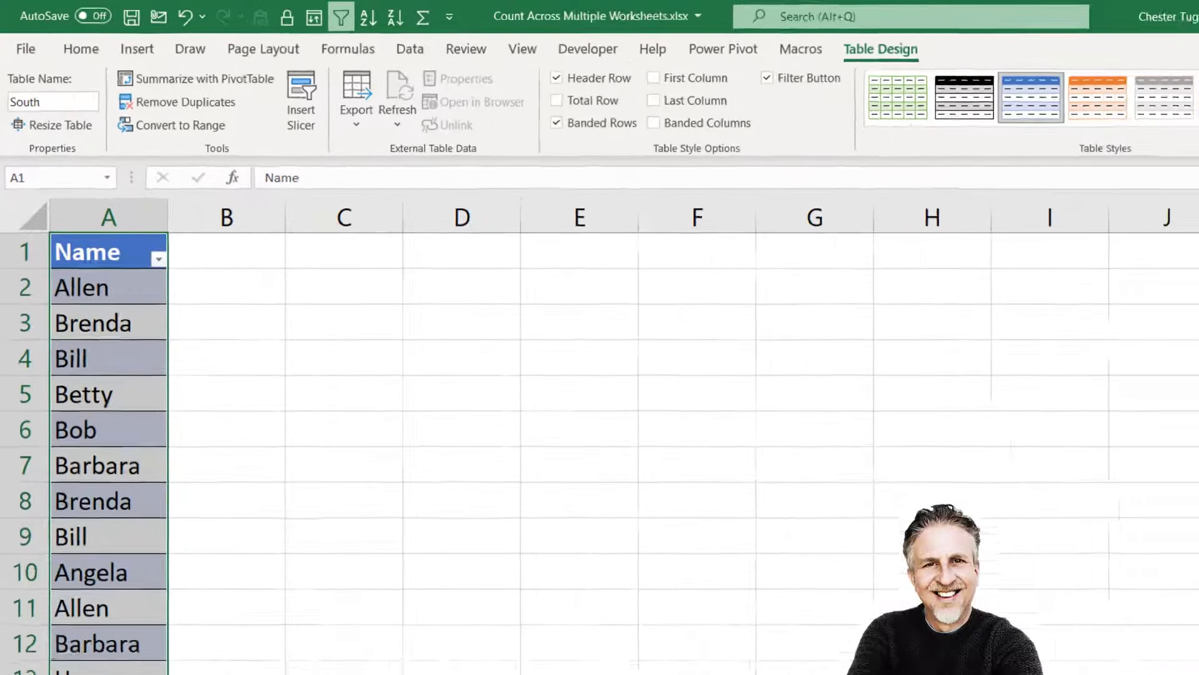
- Check the East table, then view the West, North and North West sheets in turn
click(256, 647)
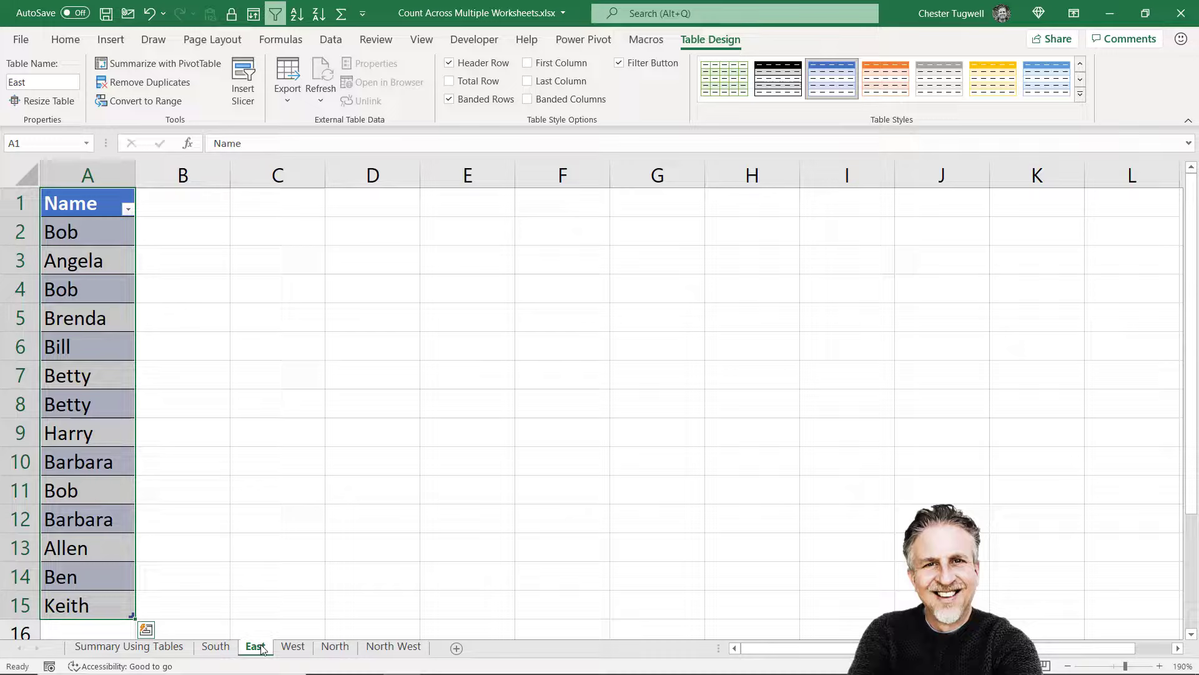
click(97, 370)
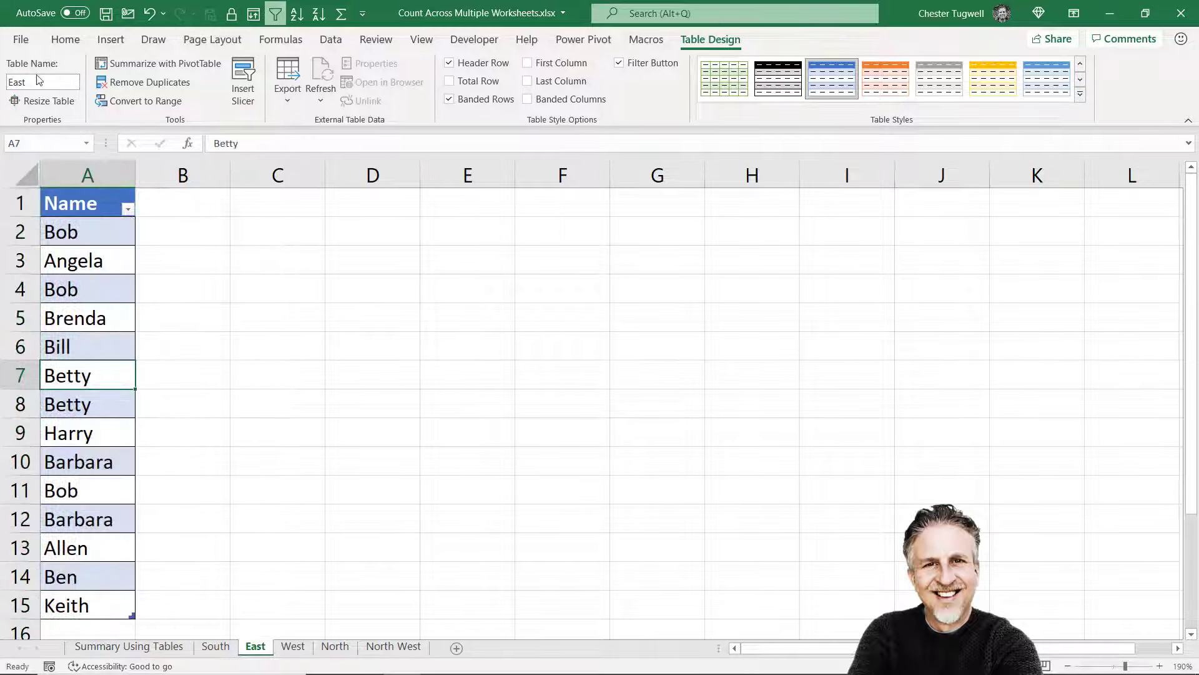
click(299, 646)
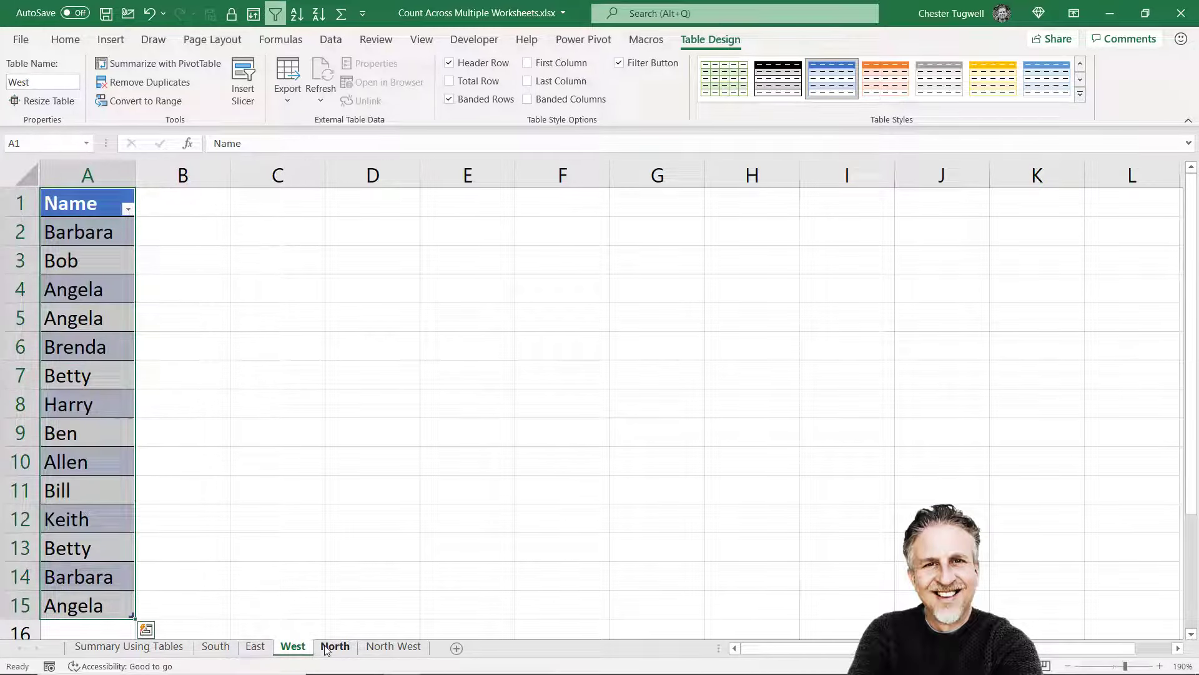
click(327, 648)
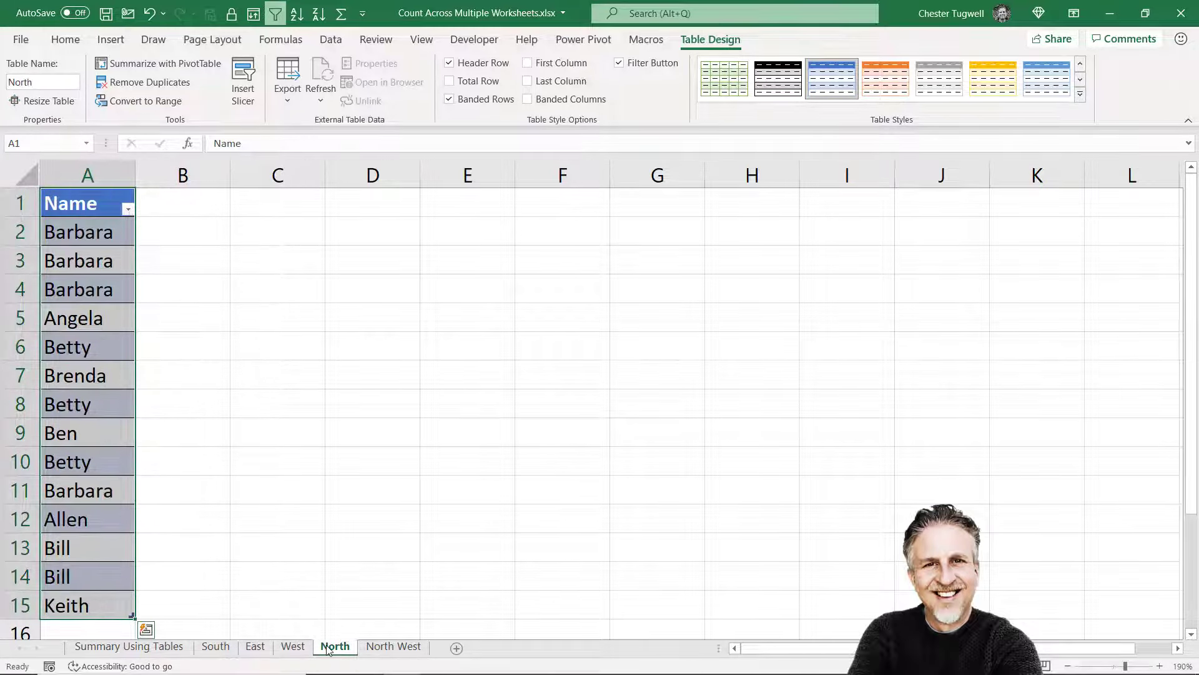
click(388, 649)
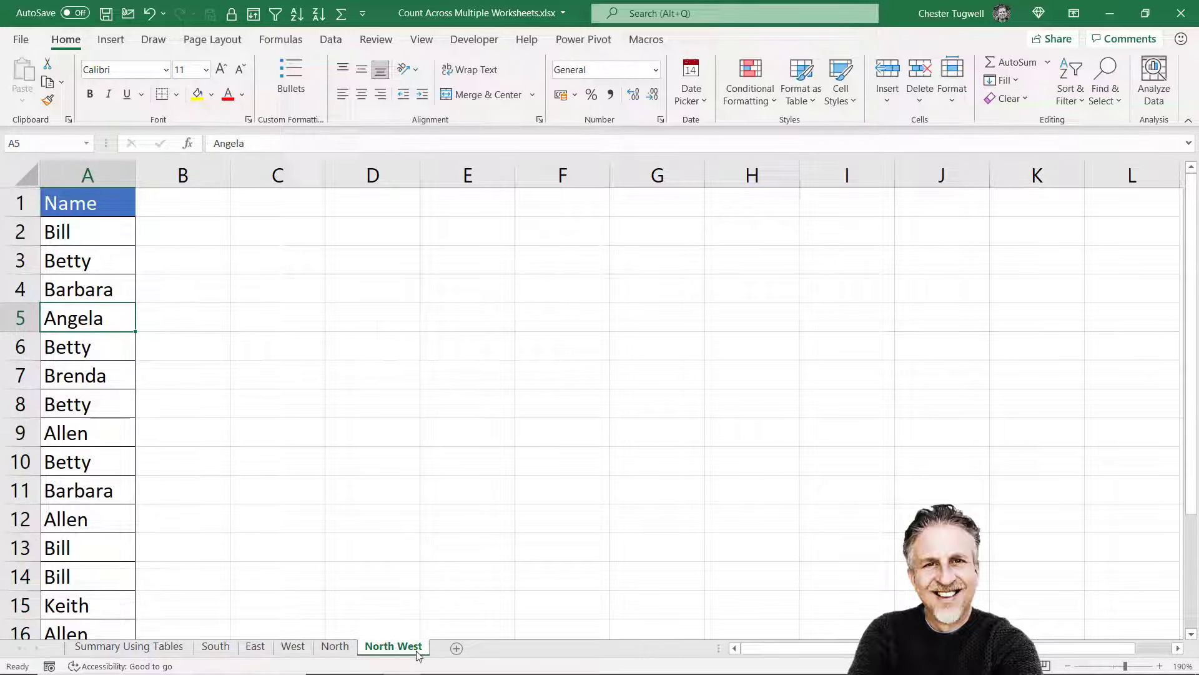
- Convert the North West Name list into a table with headers and name it North_West
click(111, 40)
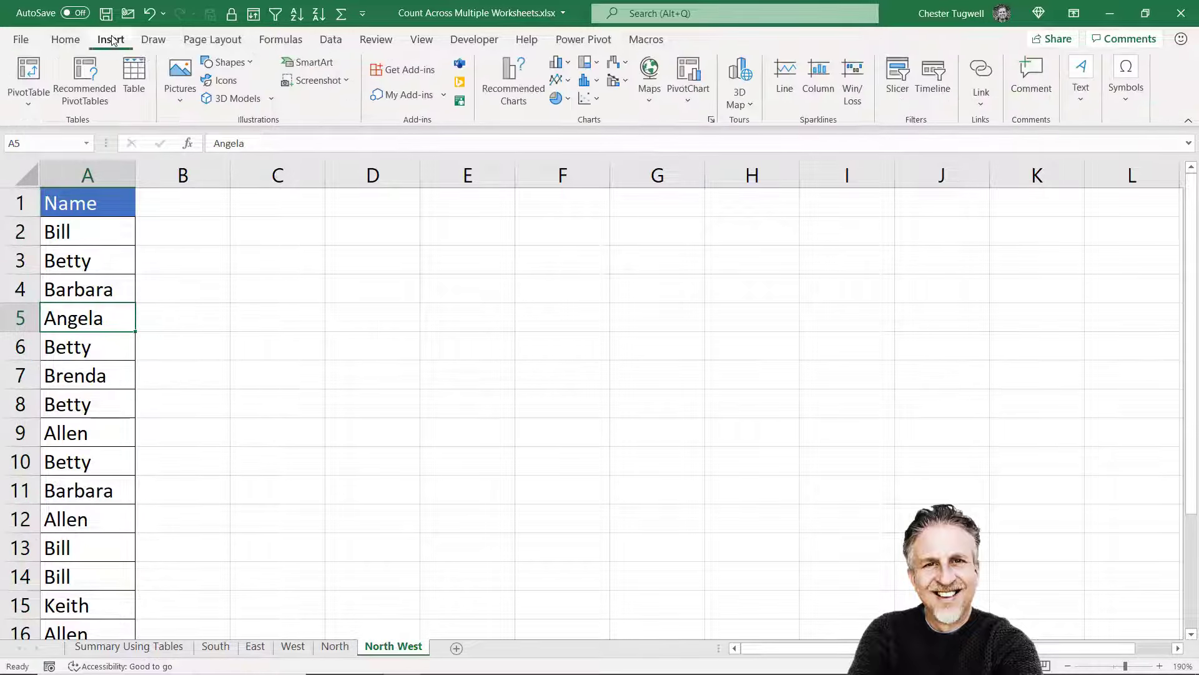
click(141, 84)
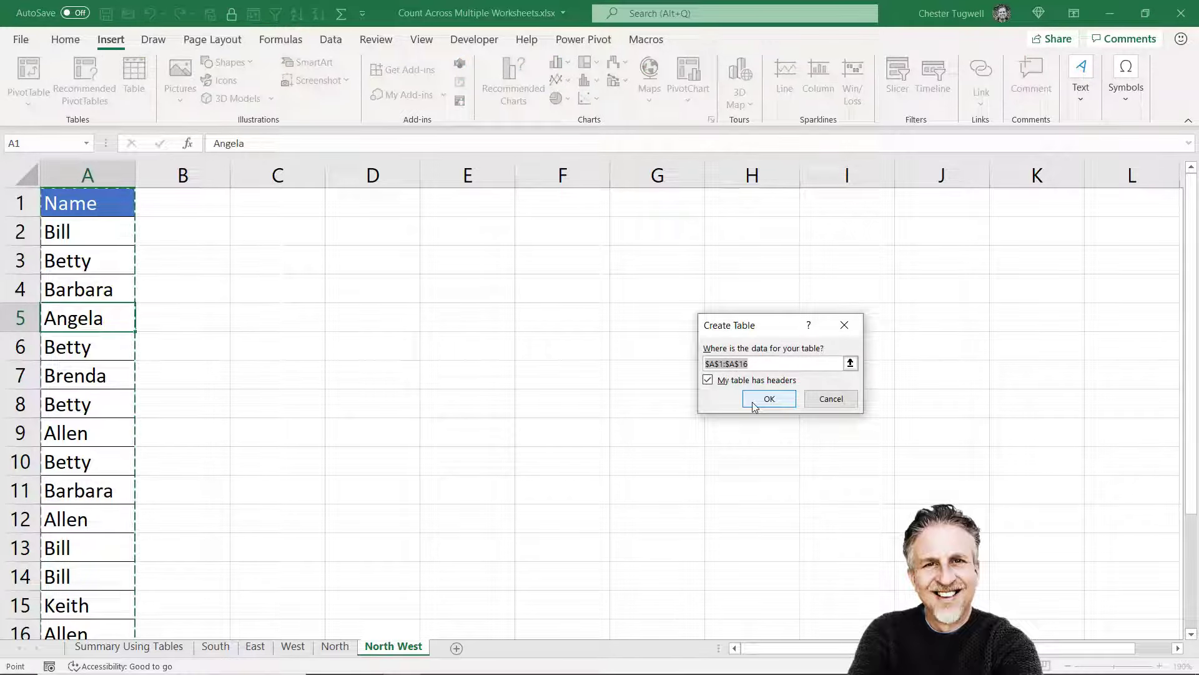
click(753, 402)
click(56, 96)
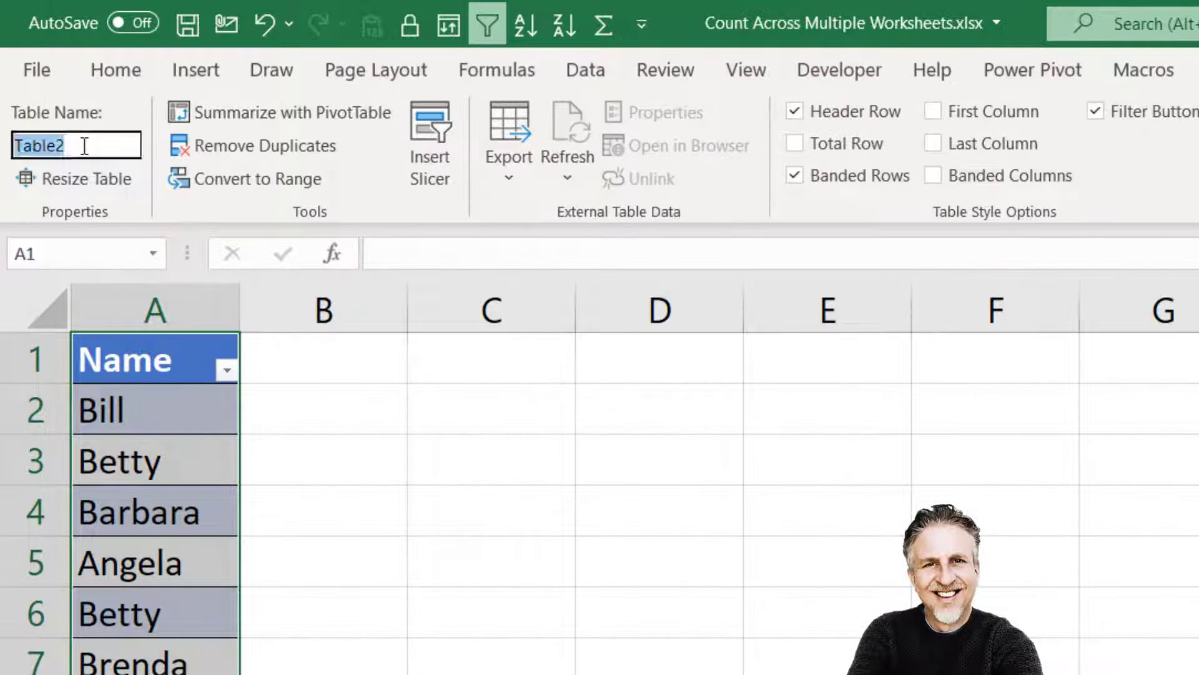
text(North)
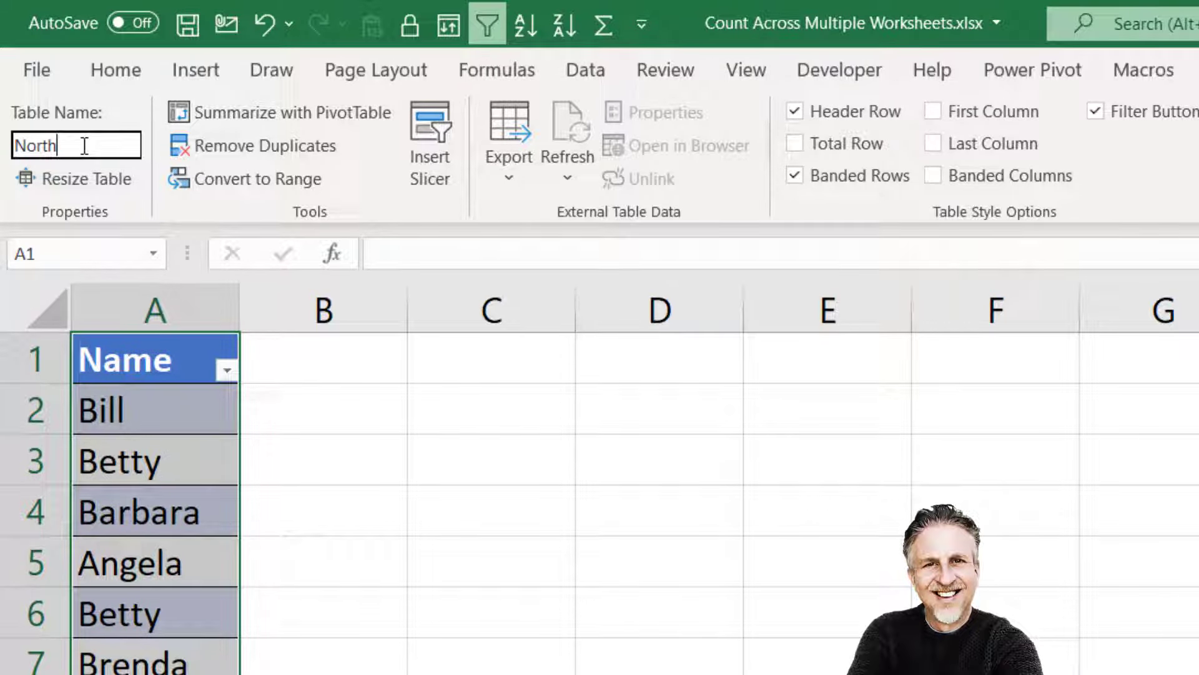
text(_West)
key(Return)
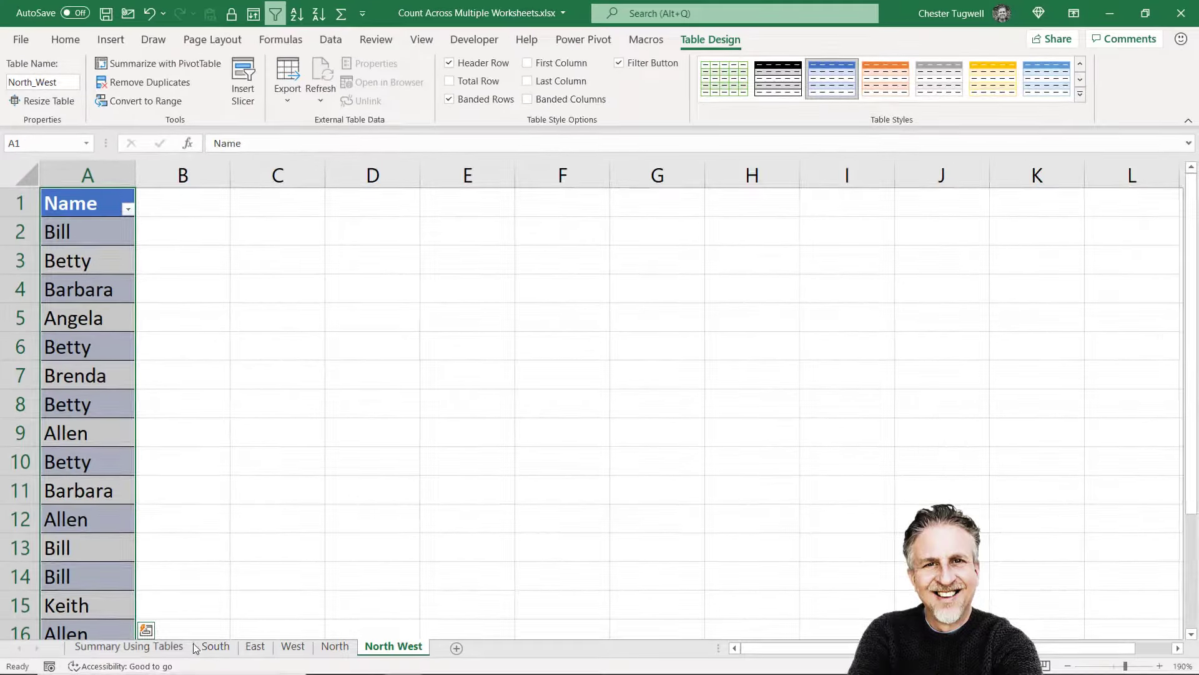
- On Summary Using Tables, turn the Sheets list into a table with headers named Sheet_Names
click(183, 647)
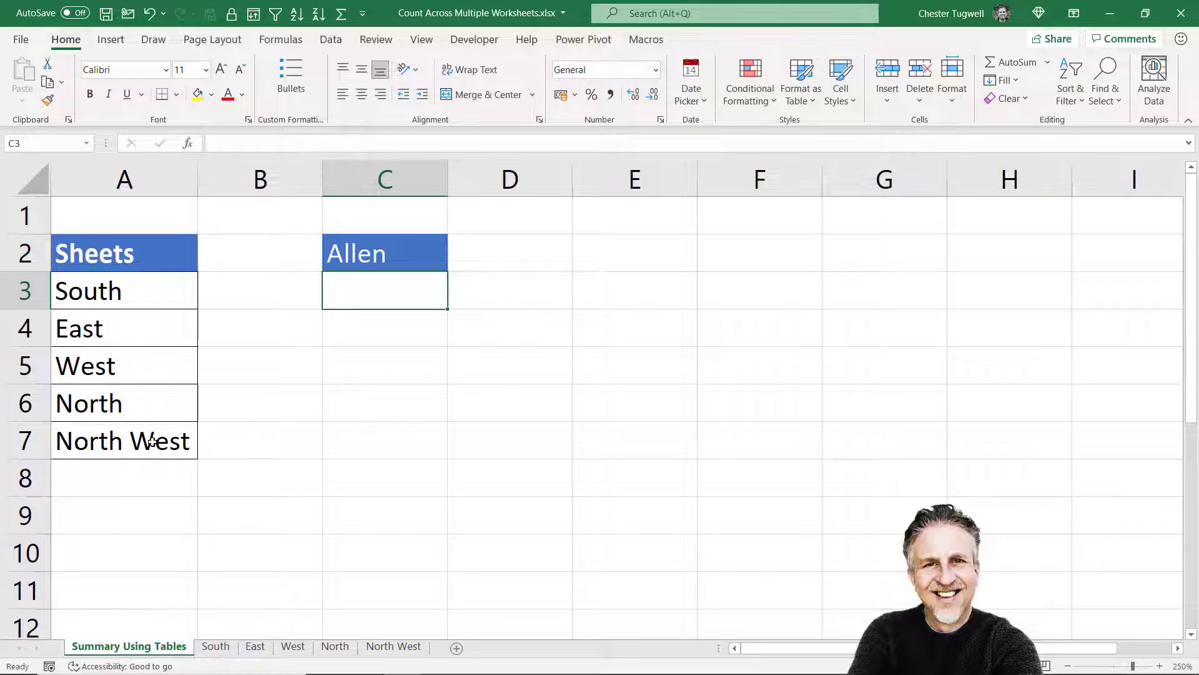
click(135, 329)
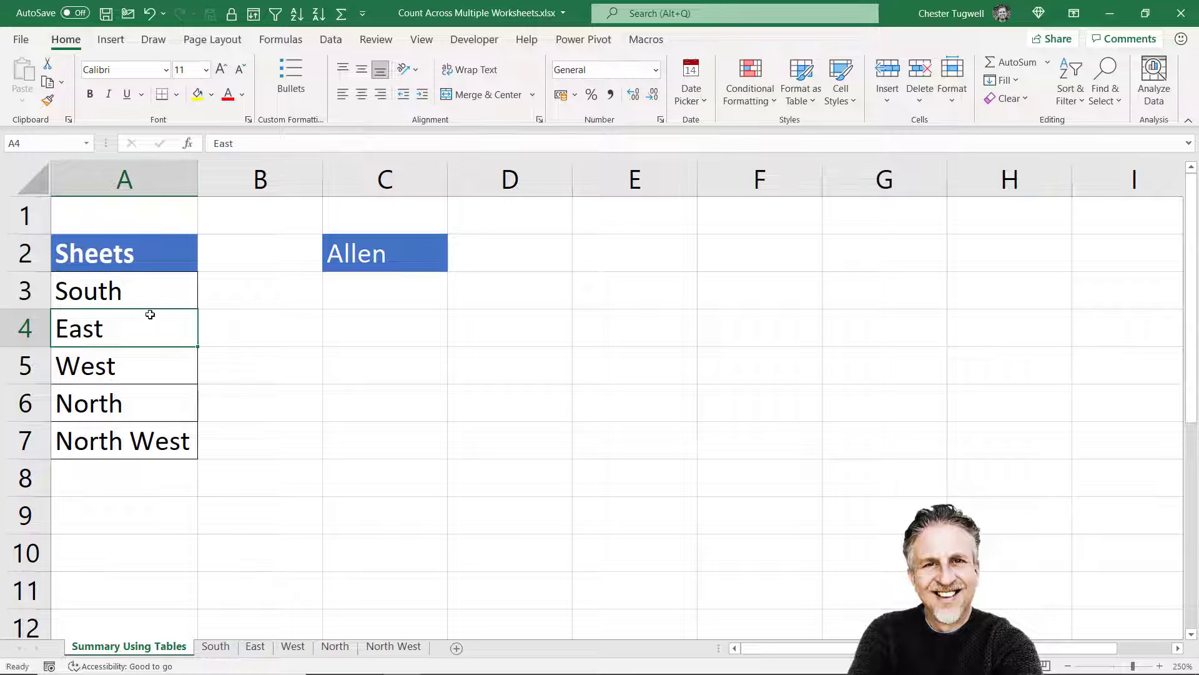
click(112, 39)
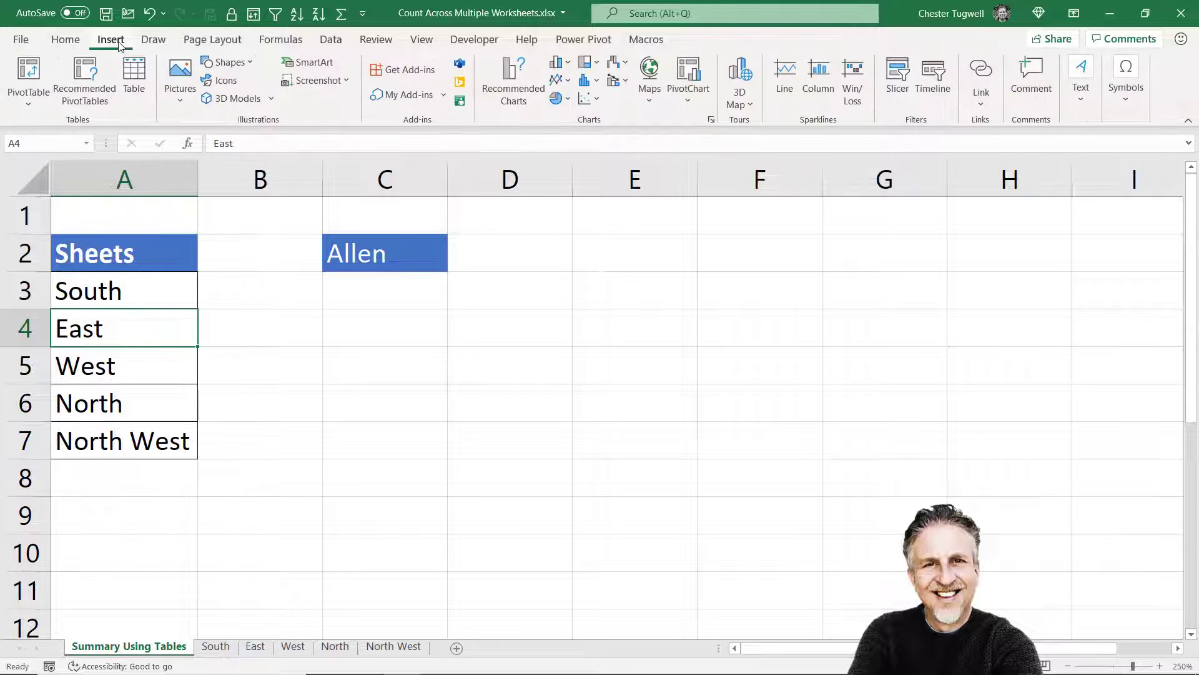
click(134, 78)
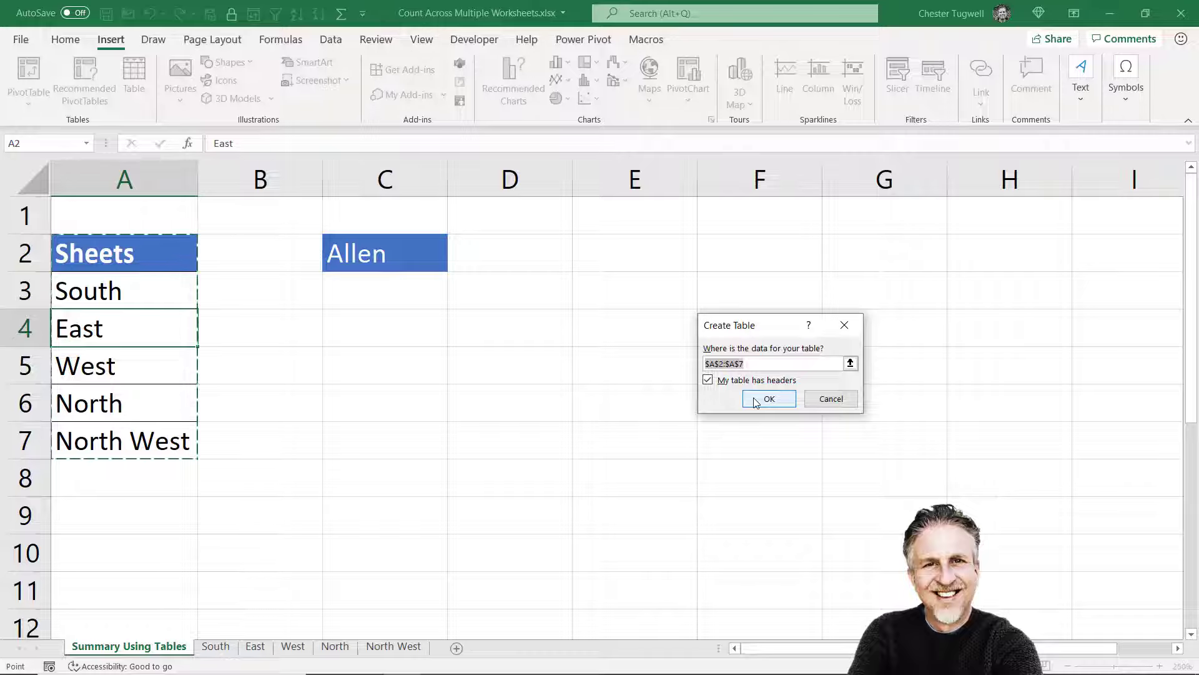
click(769, 399)
click(56, 82)
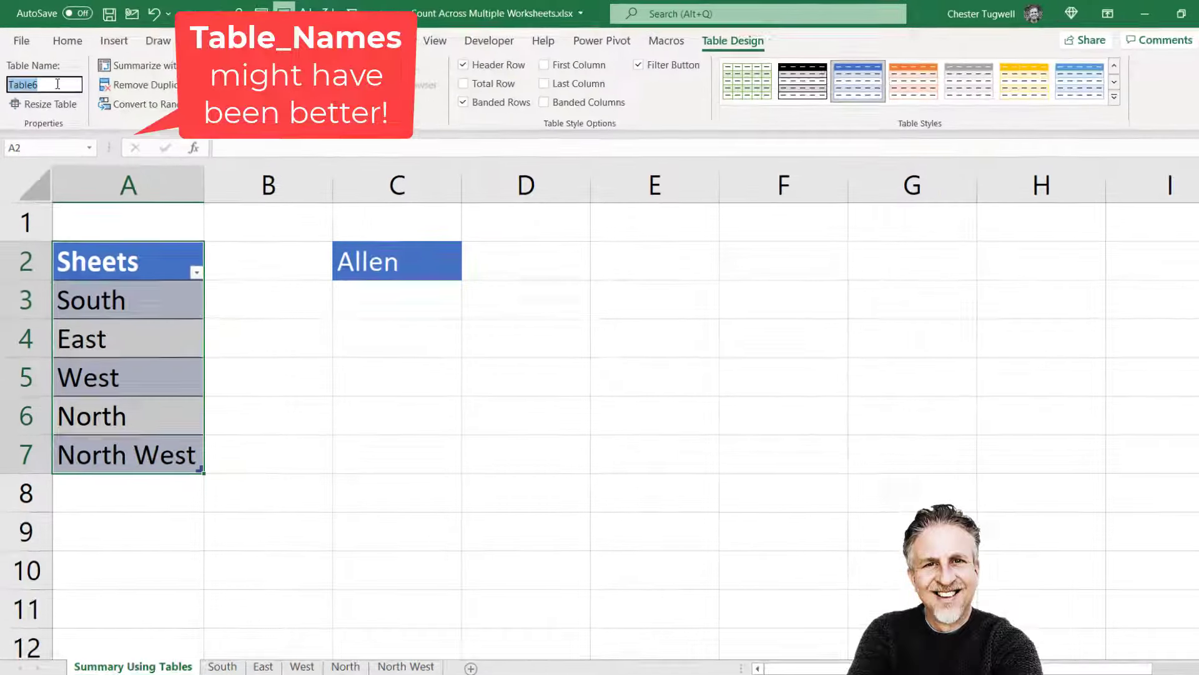
text(Sheet)
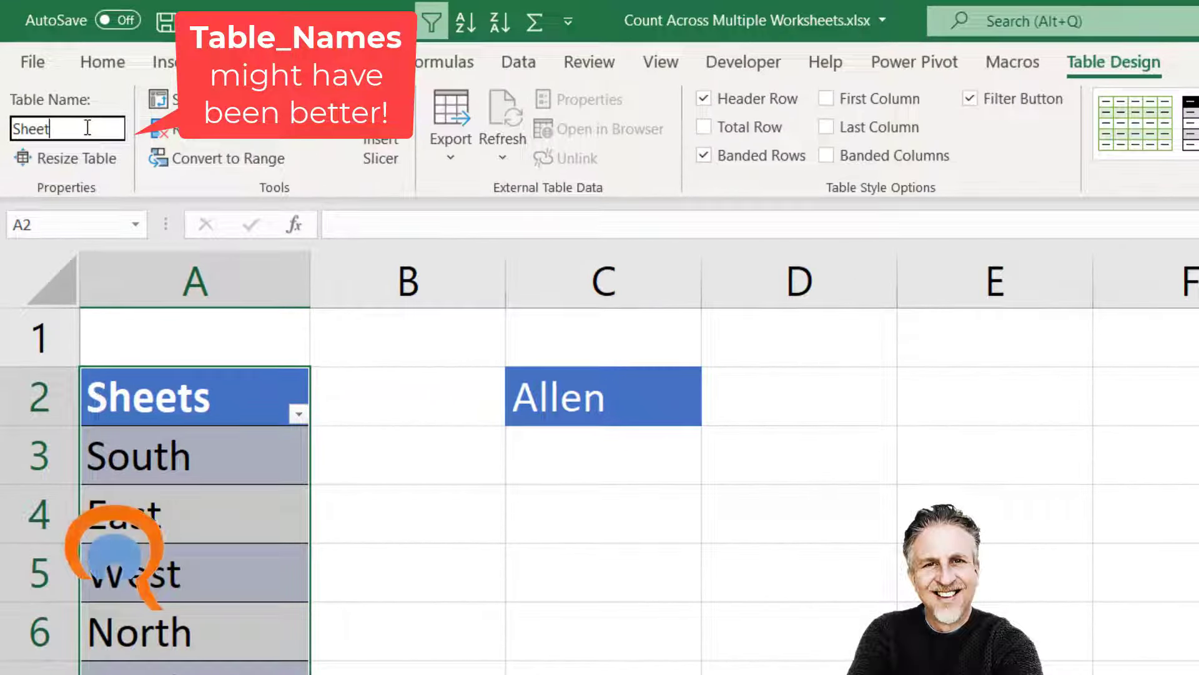
text(_Names)
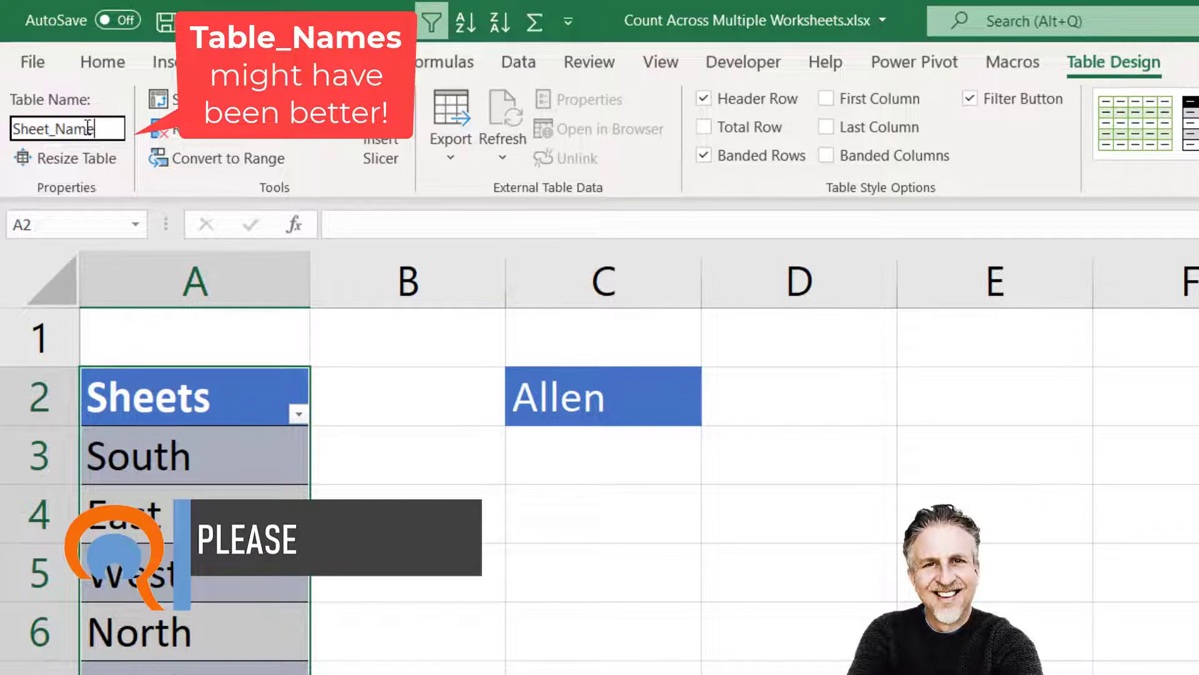
key(Return)
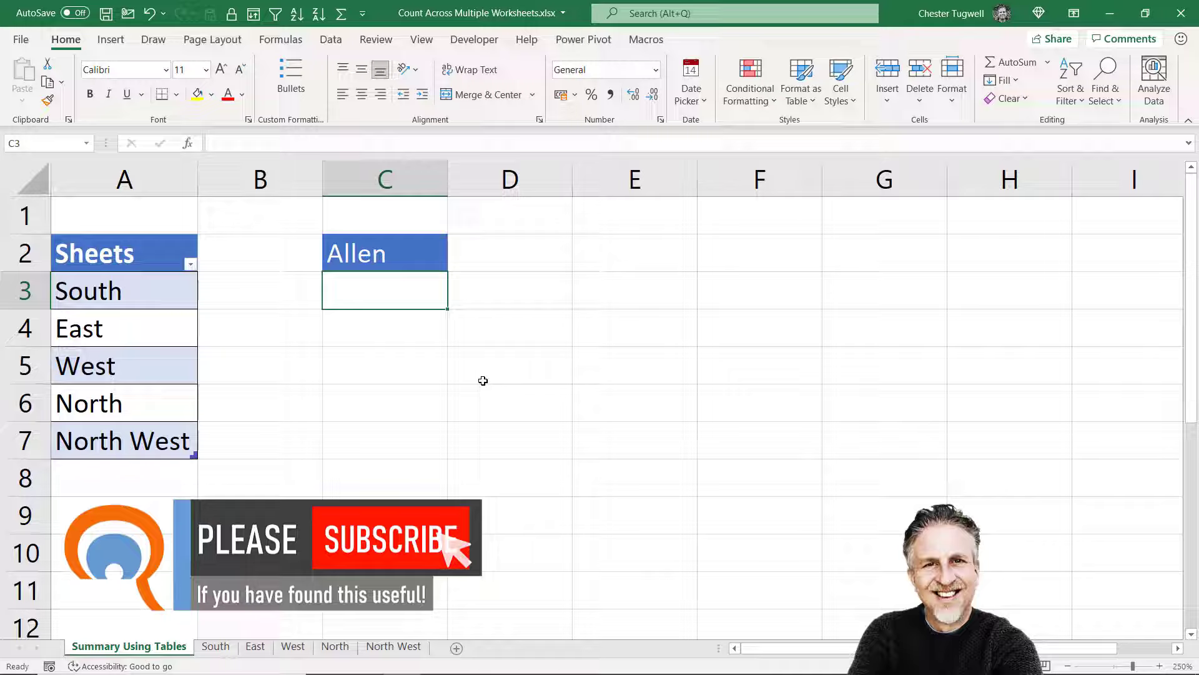
- Enter =INDIRECT("C2") in C3, which returns Allen
click(669, 527)
click(562, 419)
text(=ind)
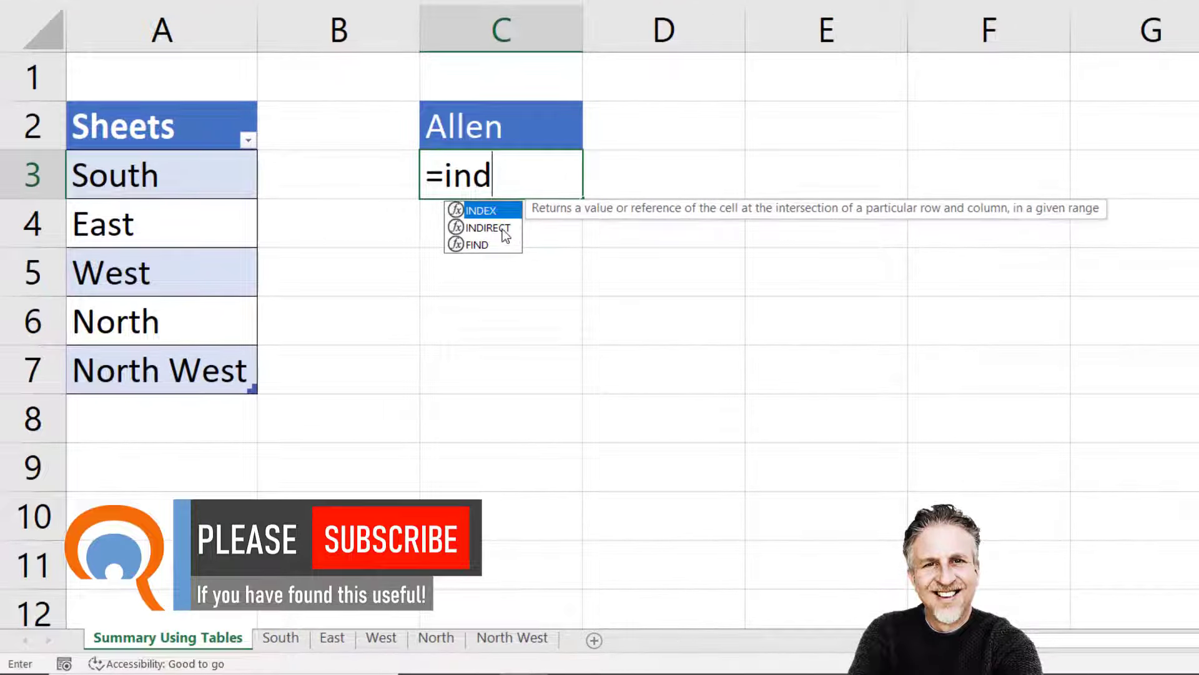
click(502, 228)
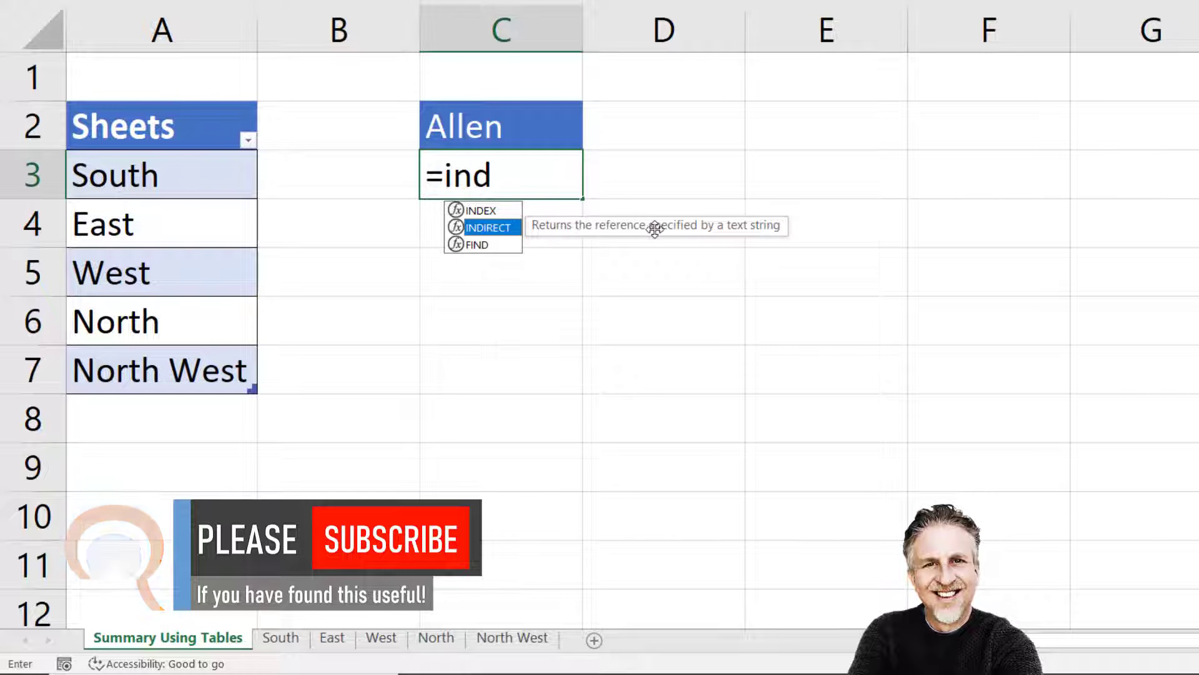
double_click(481, 226)
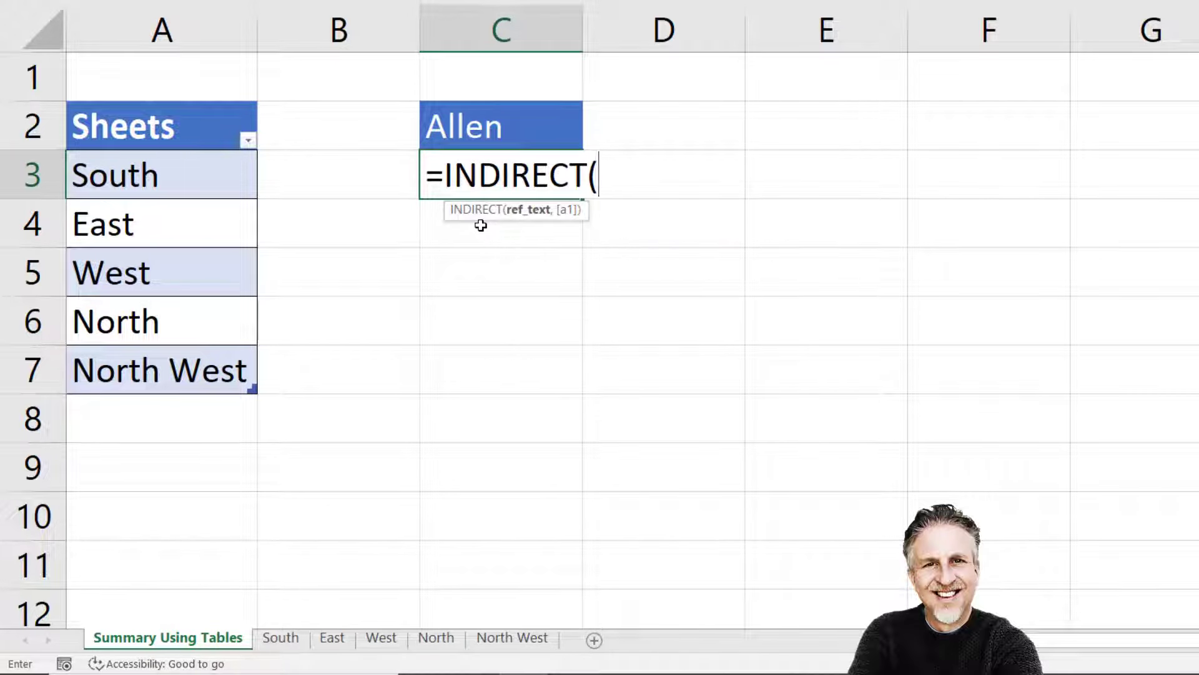
text("C)
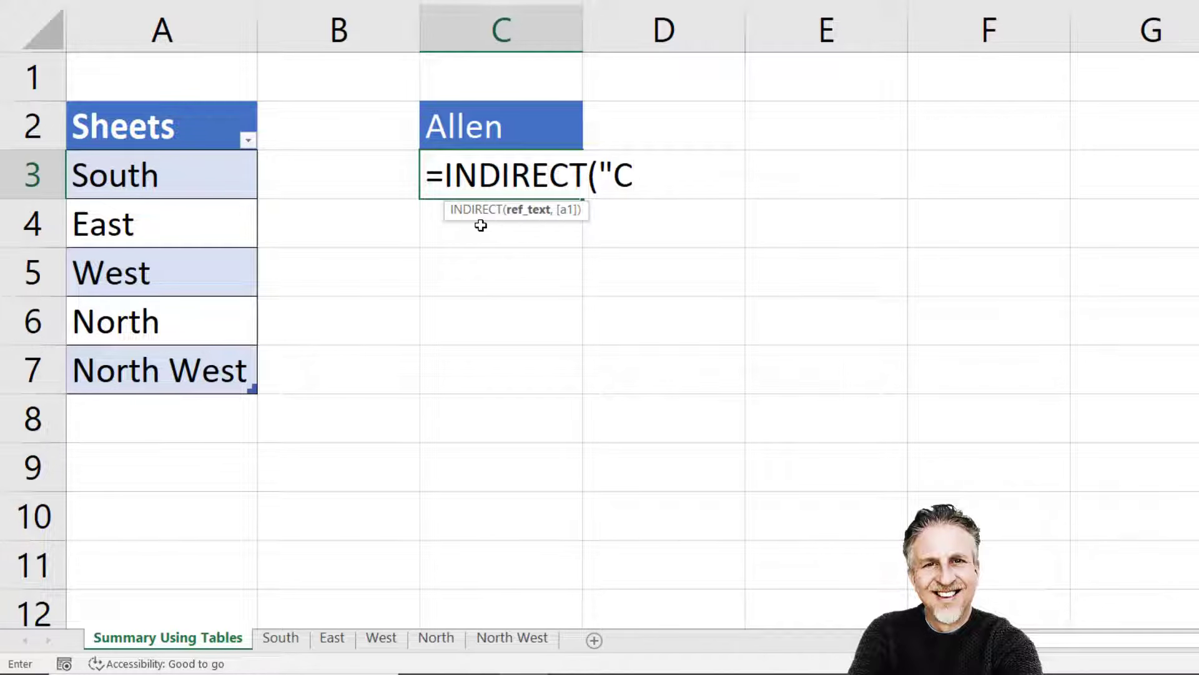
text(2")
key(Return)
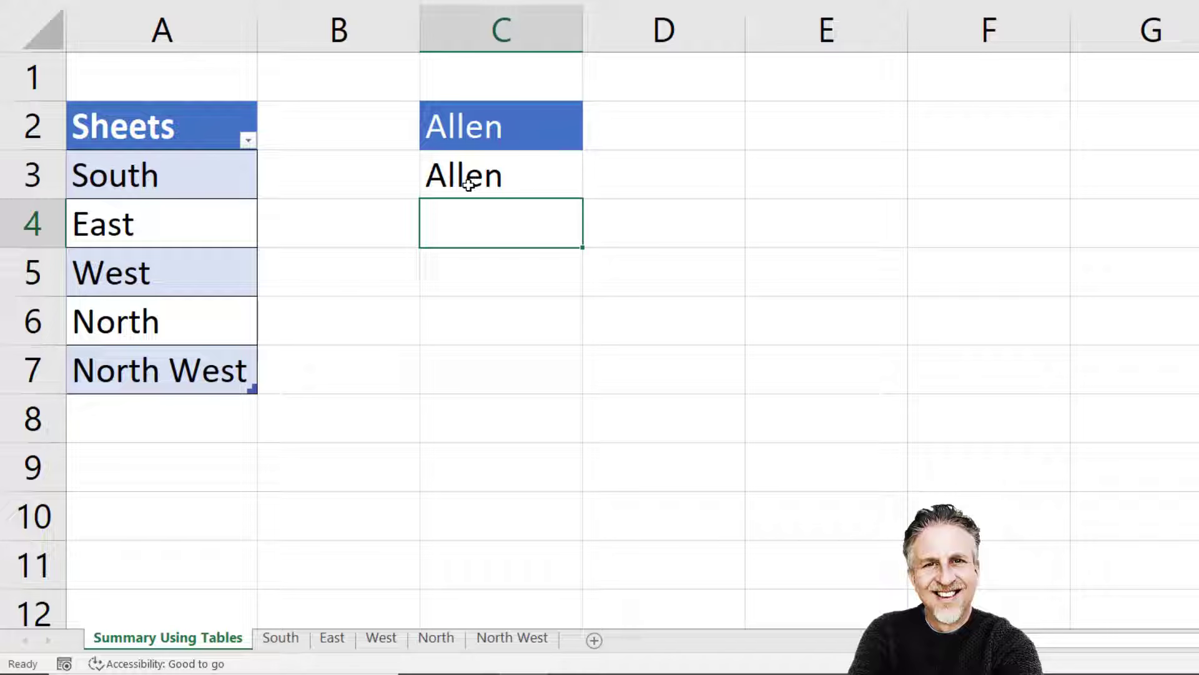
- Replace C3's formula with =INDIRECT(A4) so East's names spill down column C
click(468, 181)
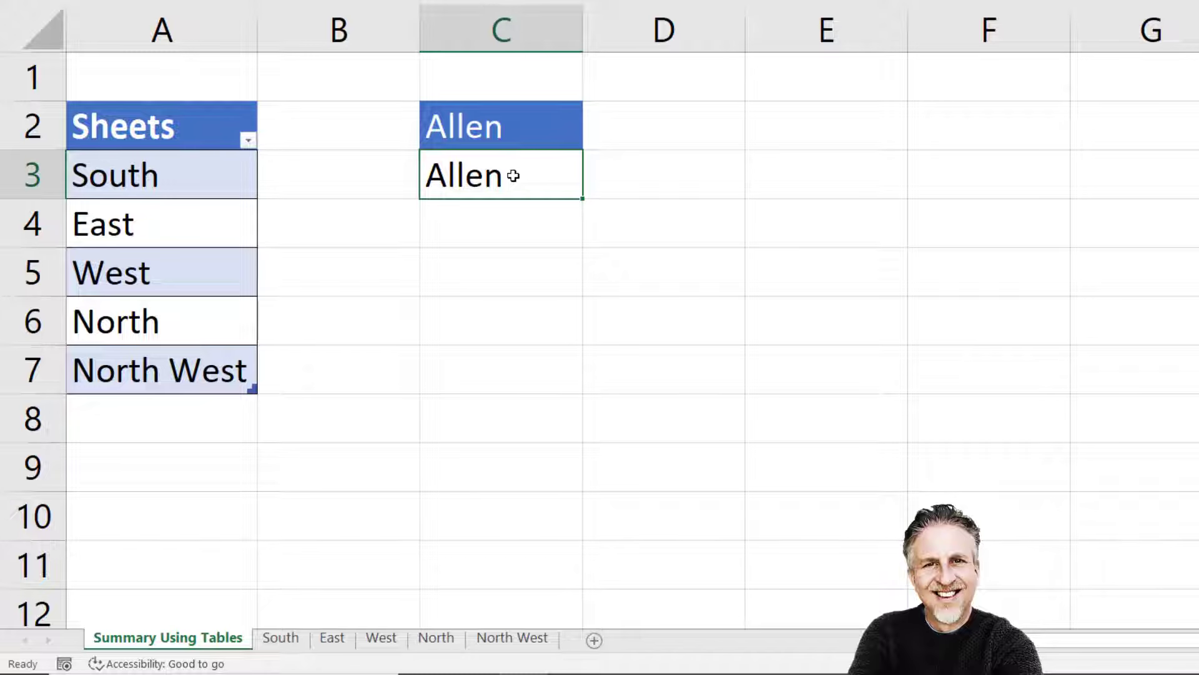
text(=indi)
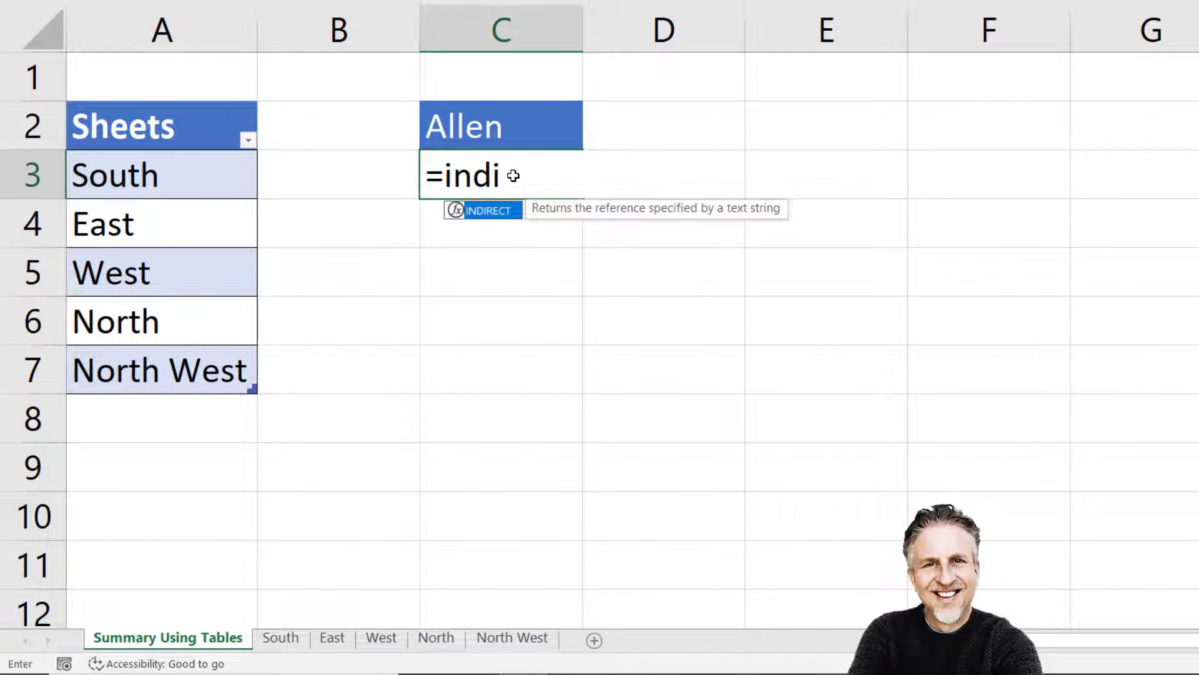
text(rect()
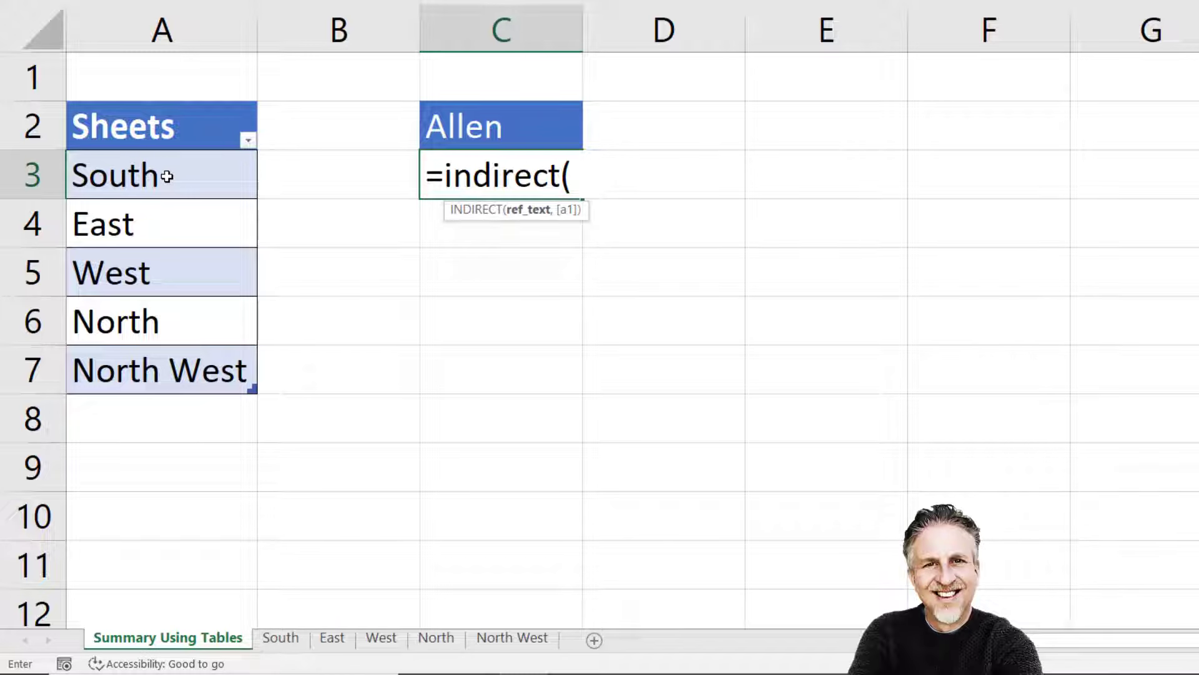
click(158, 227)
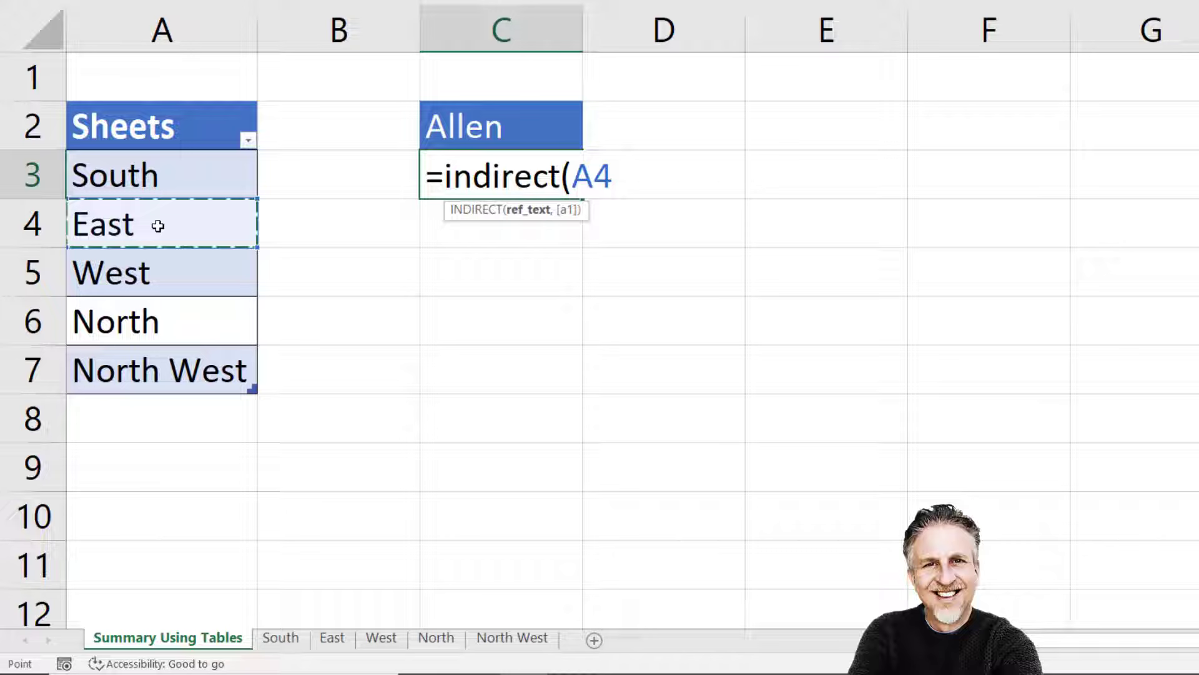
text())
key(Return)
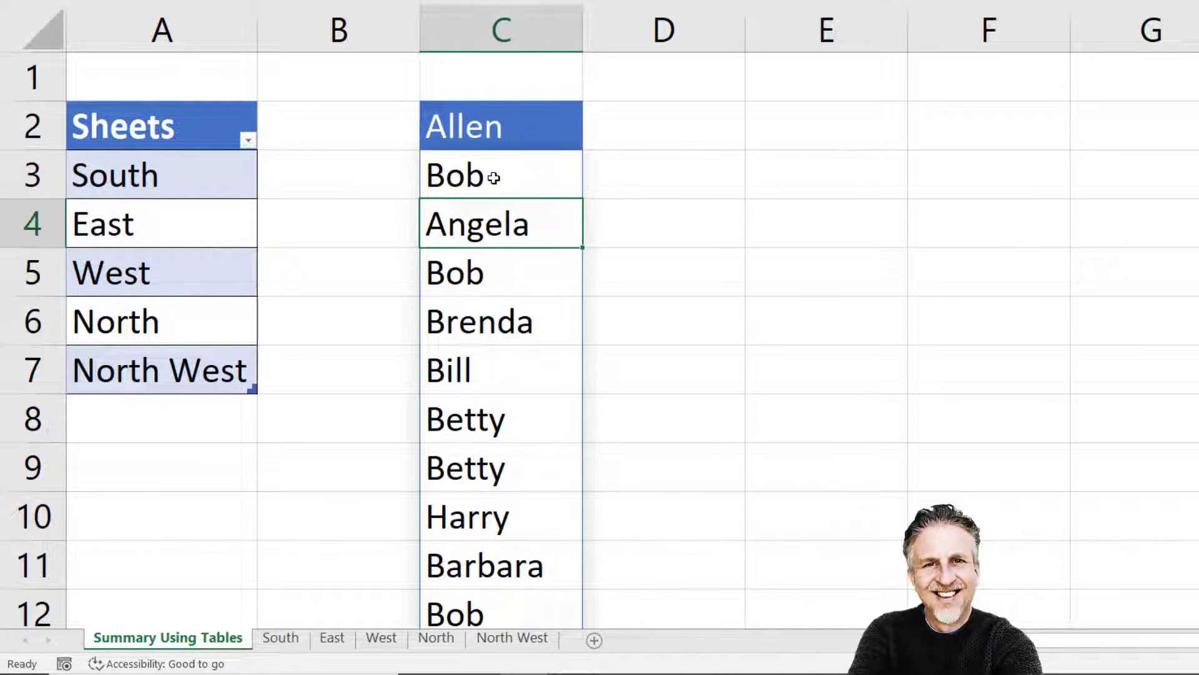
- Compare the spilled names in column C against the East sheet's table
scroll(494, 178, down, 2)
scroll(497, 177, up, 2)
click(476, 178)
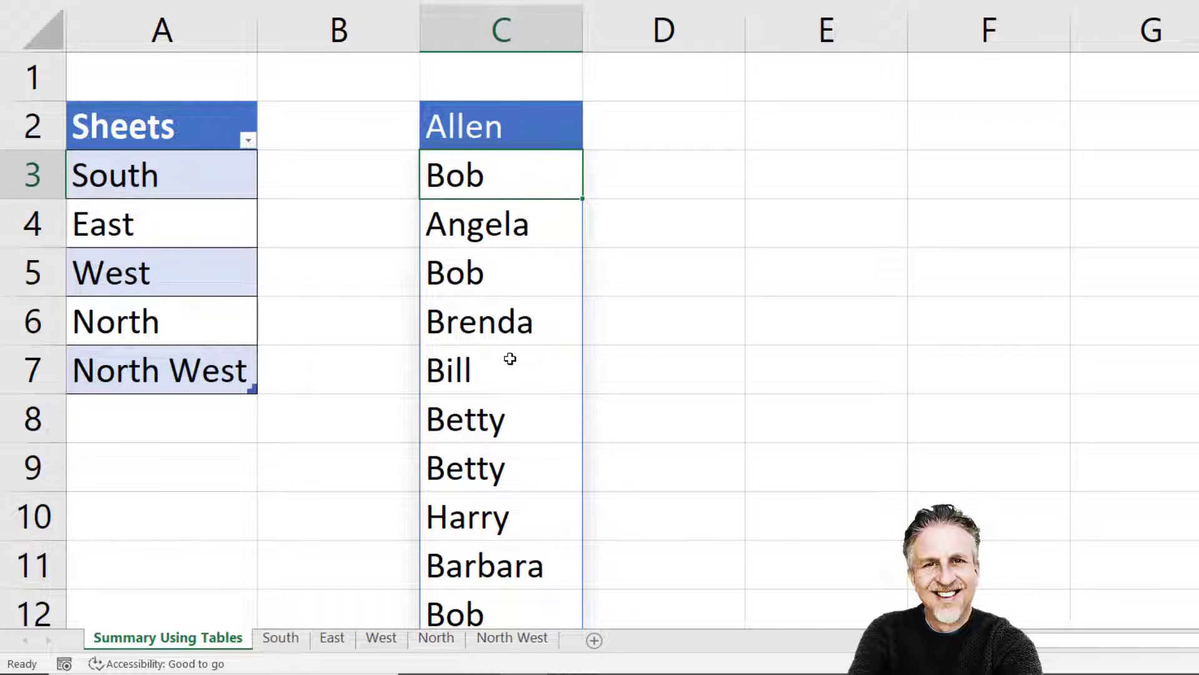
click(337, 640)
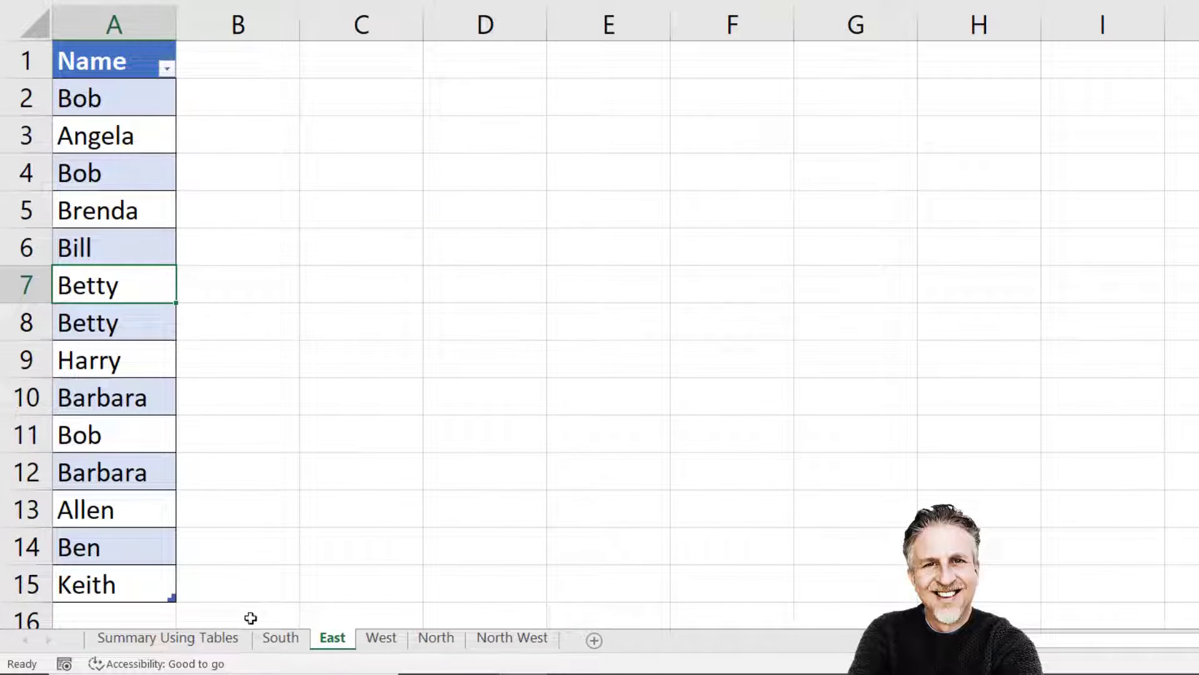
click(227, 644)
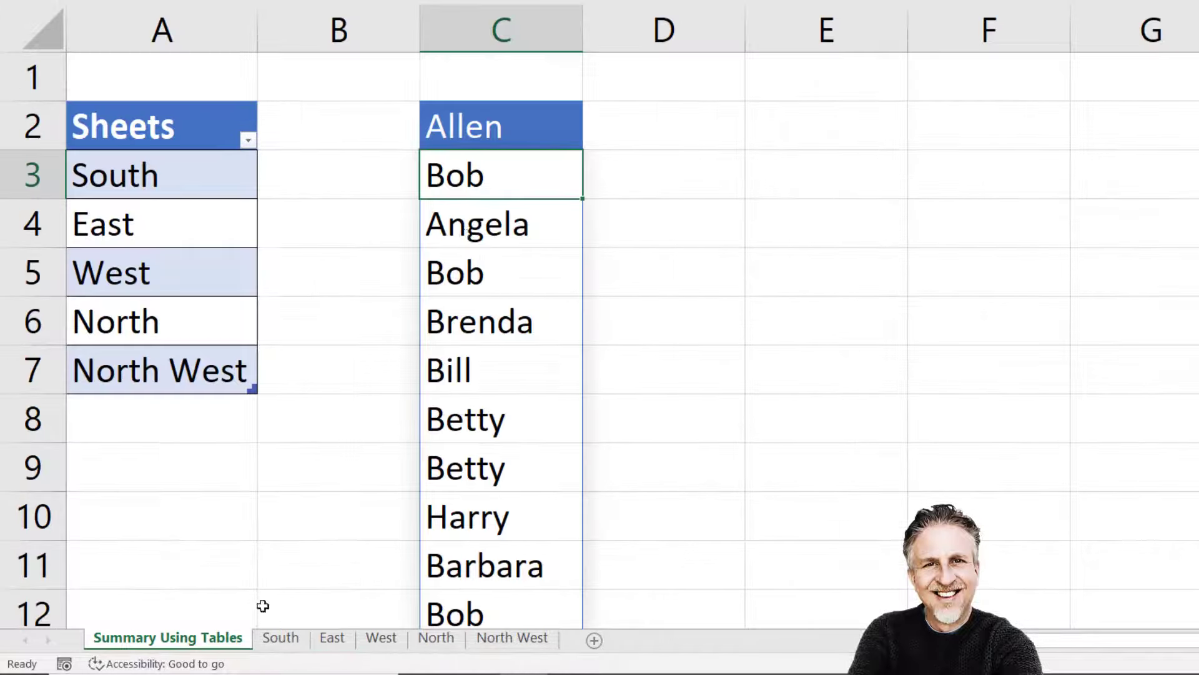
double_click(490, 177)
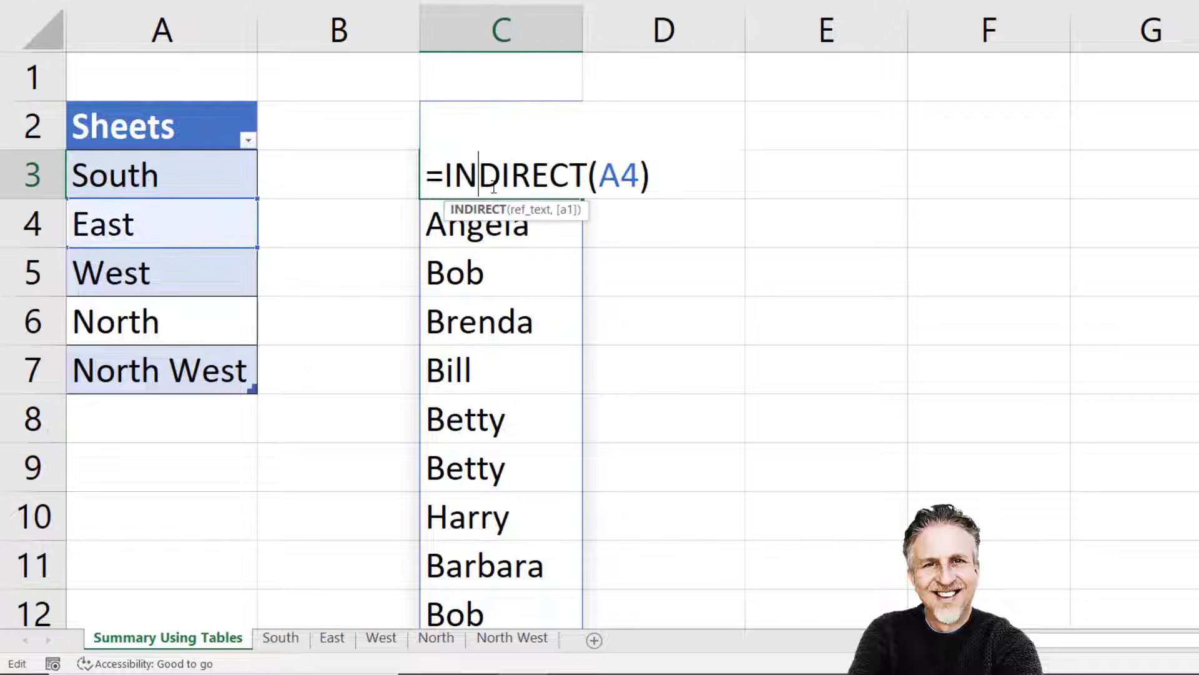
drag(444, 175, 670, 174)
key(F9)
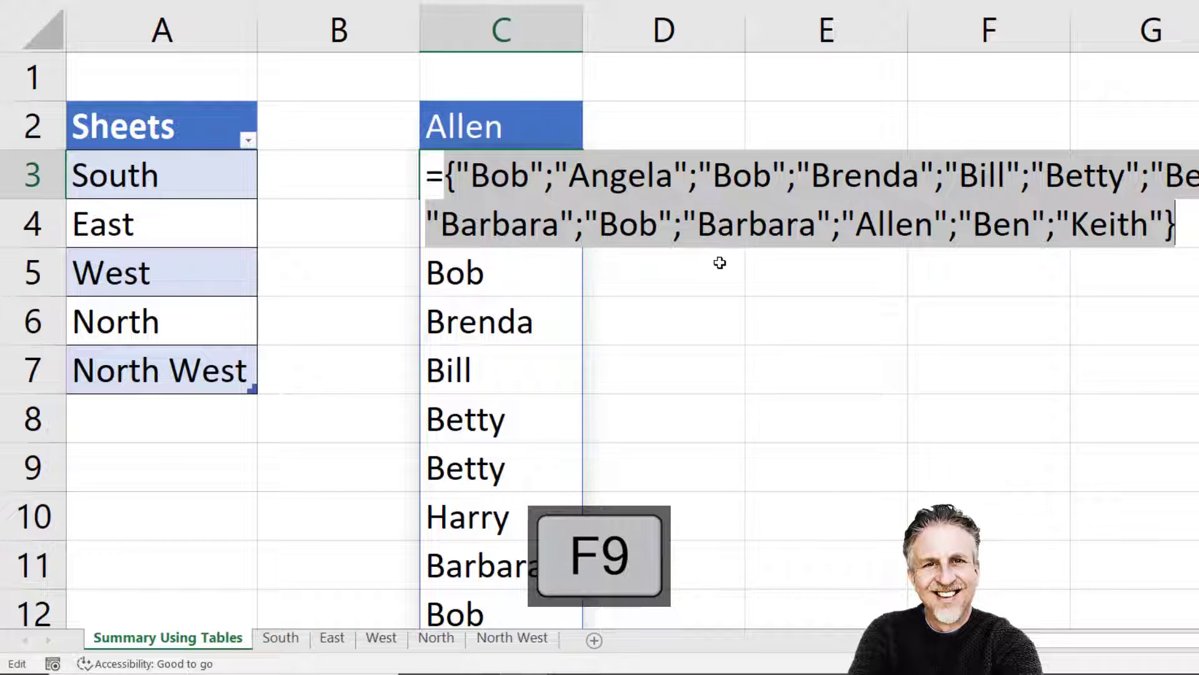
key(ctrl+z)
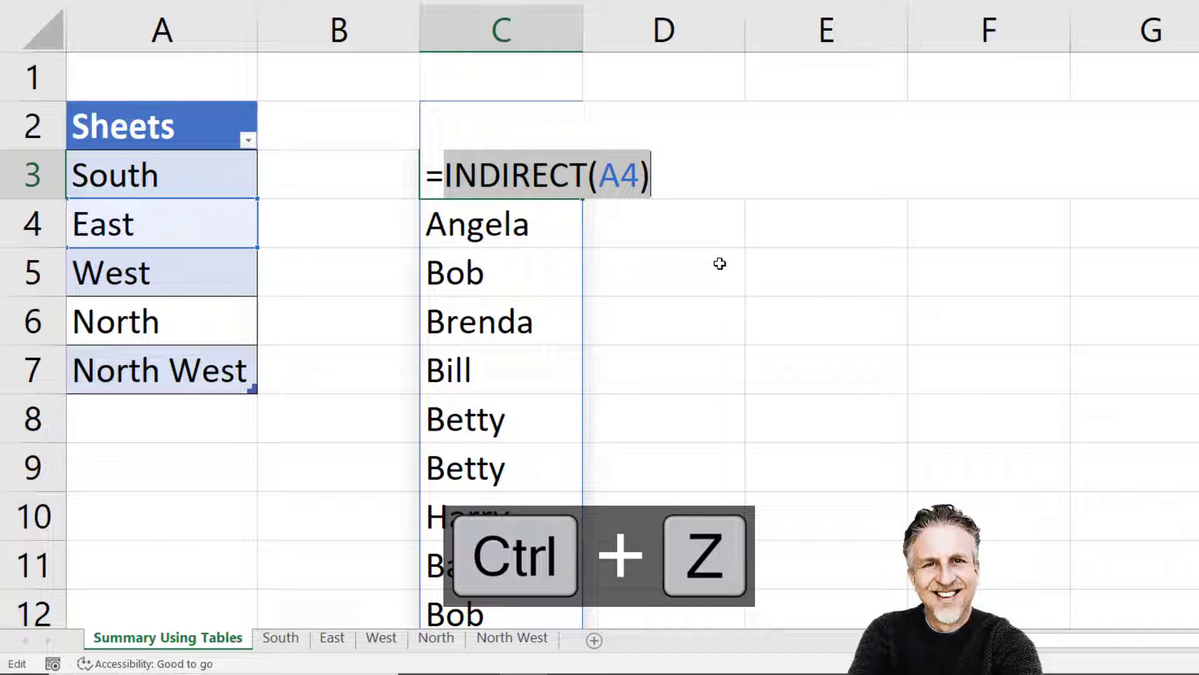
key(Return)
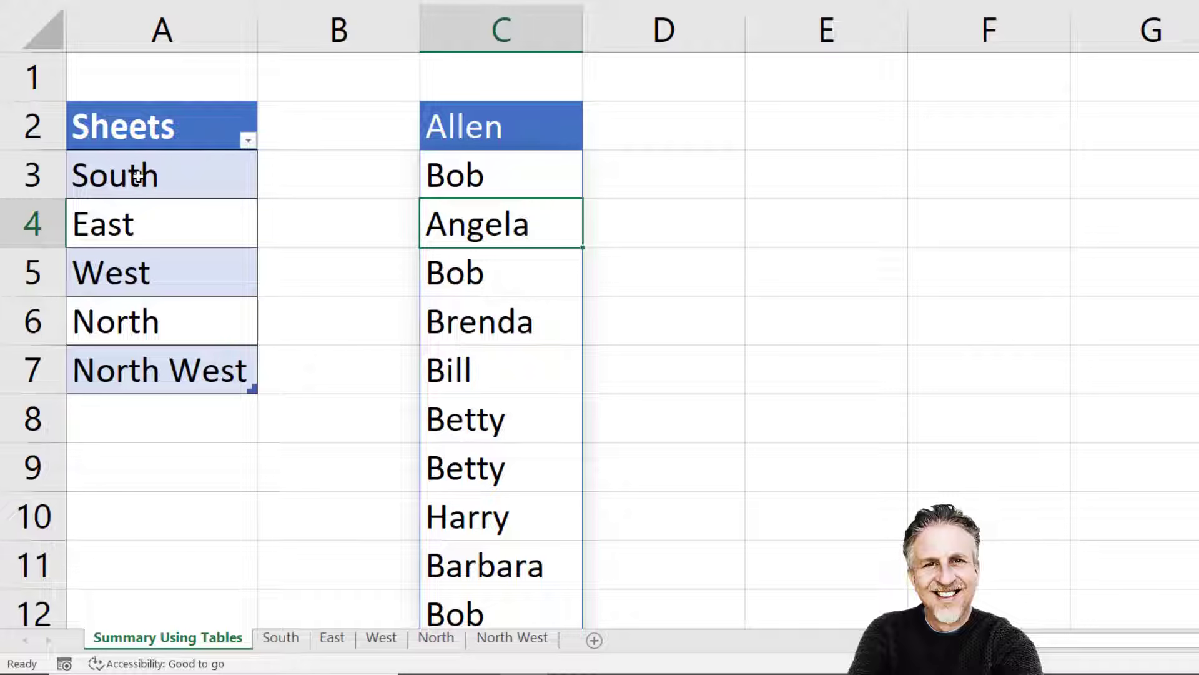
double_click(480, 169)
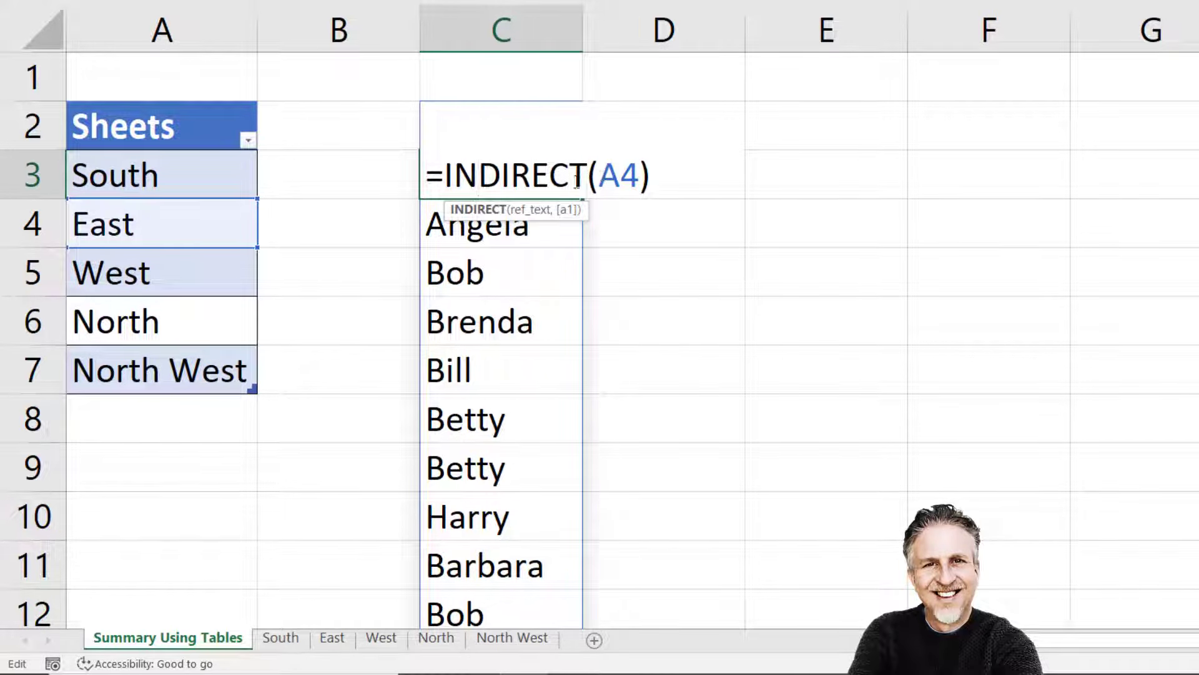
key(Escape)
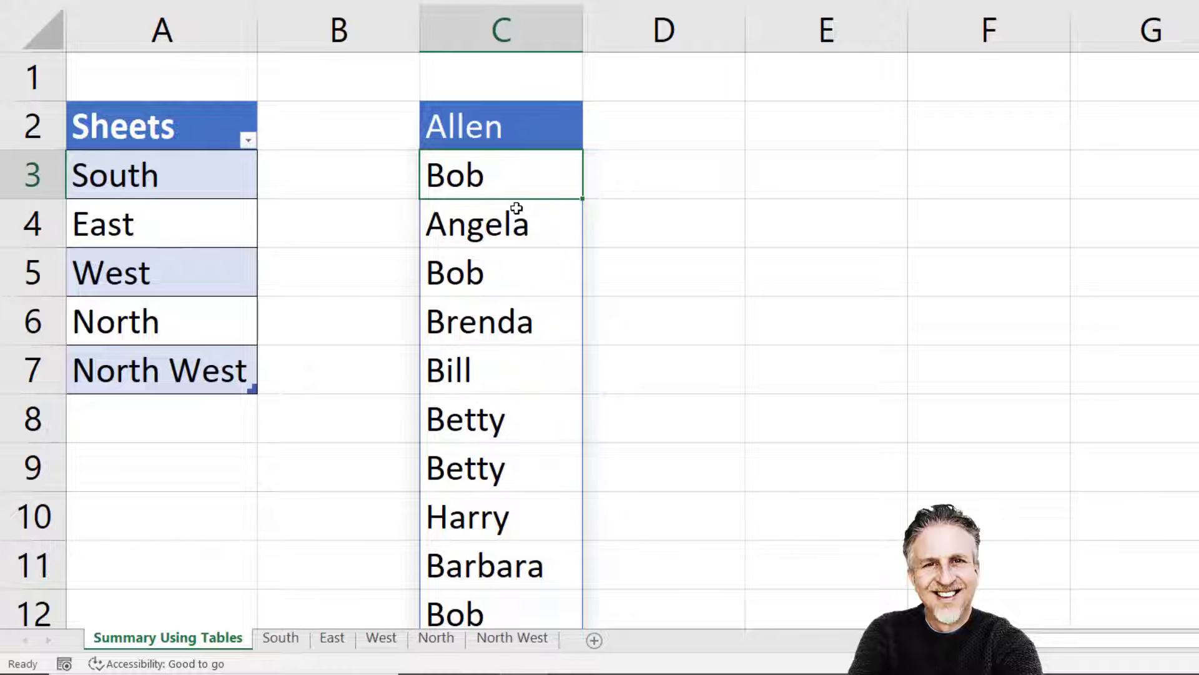
double_click(512, 182)
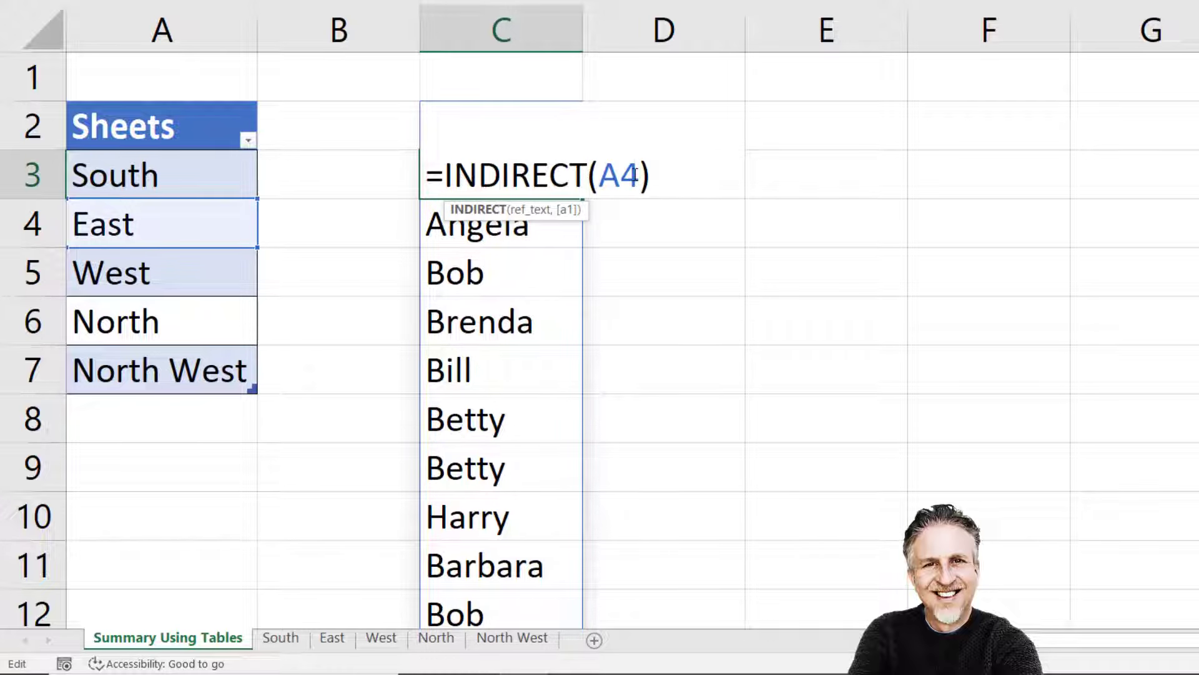
drag(638, 175, 599, 175)
- Swap A4 in C3's INDIRECT formula for Sheet_Names[Sheets], producing #VALUE! and #REF! errors
key(Delete)
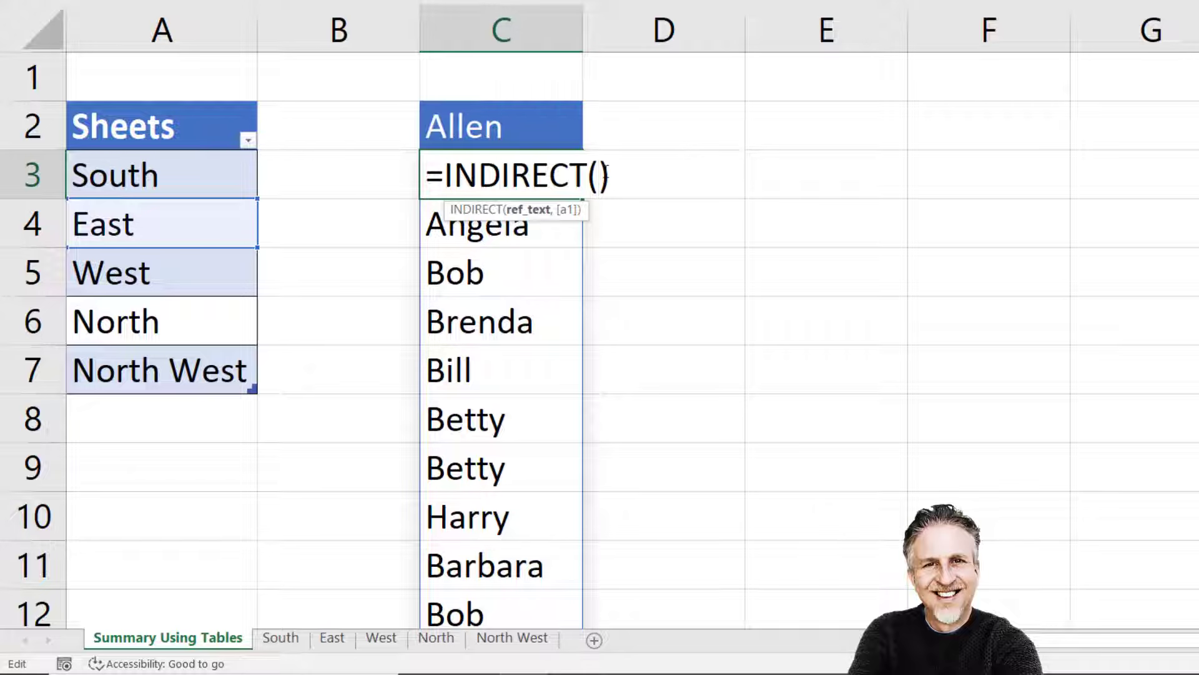
drag(161, 178, 157, 365)
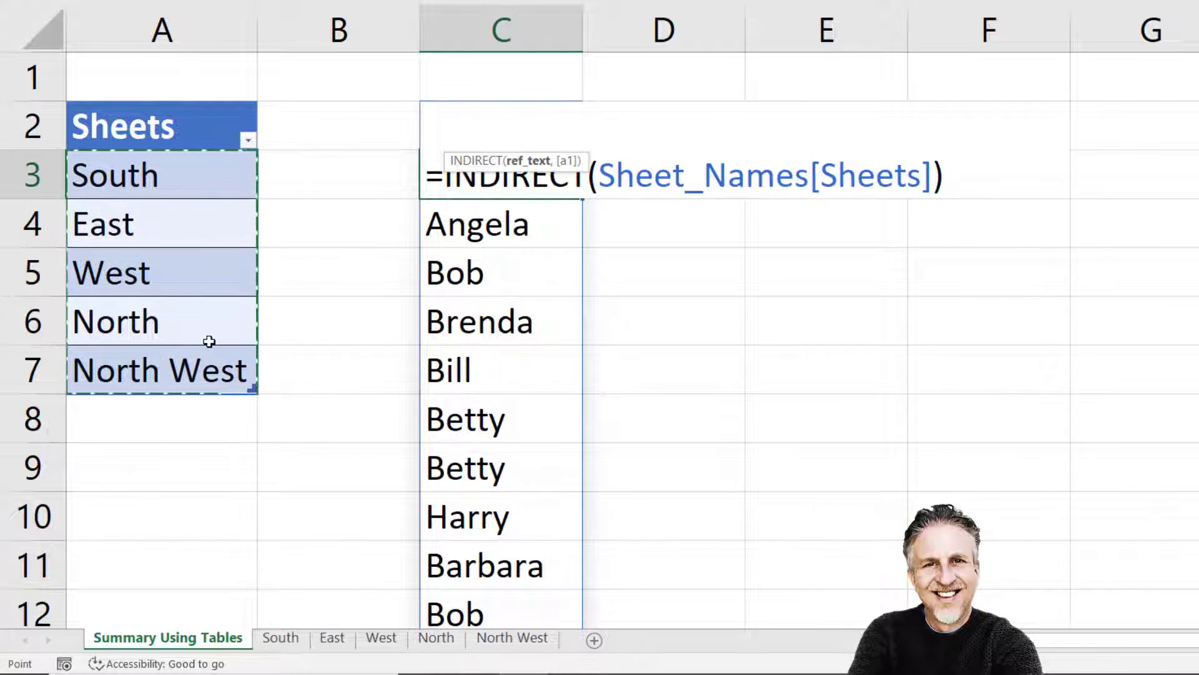
key(Return)
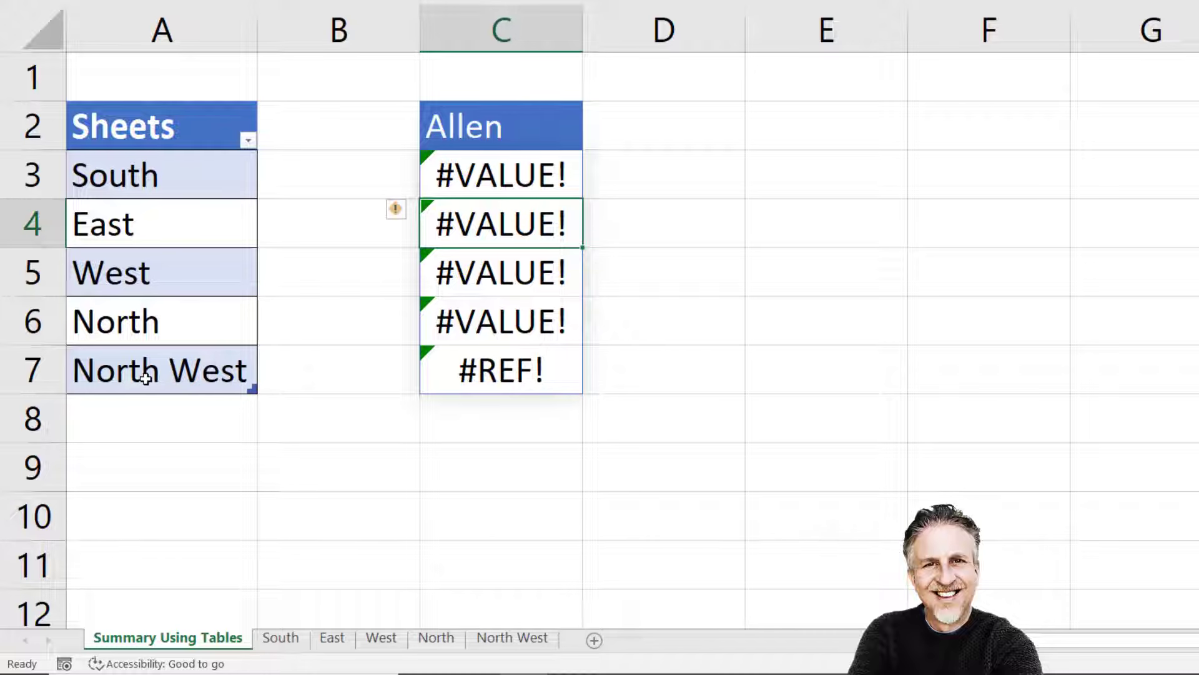
- Wrap Sheet_Names[Sheets] in SUBSTITUTE(...," ","_") inside C3's INDIRECT formula
double_click(533, 173)
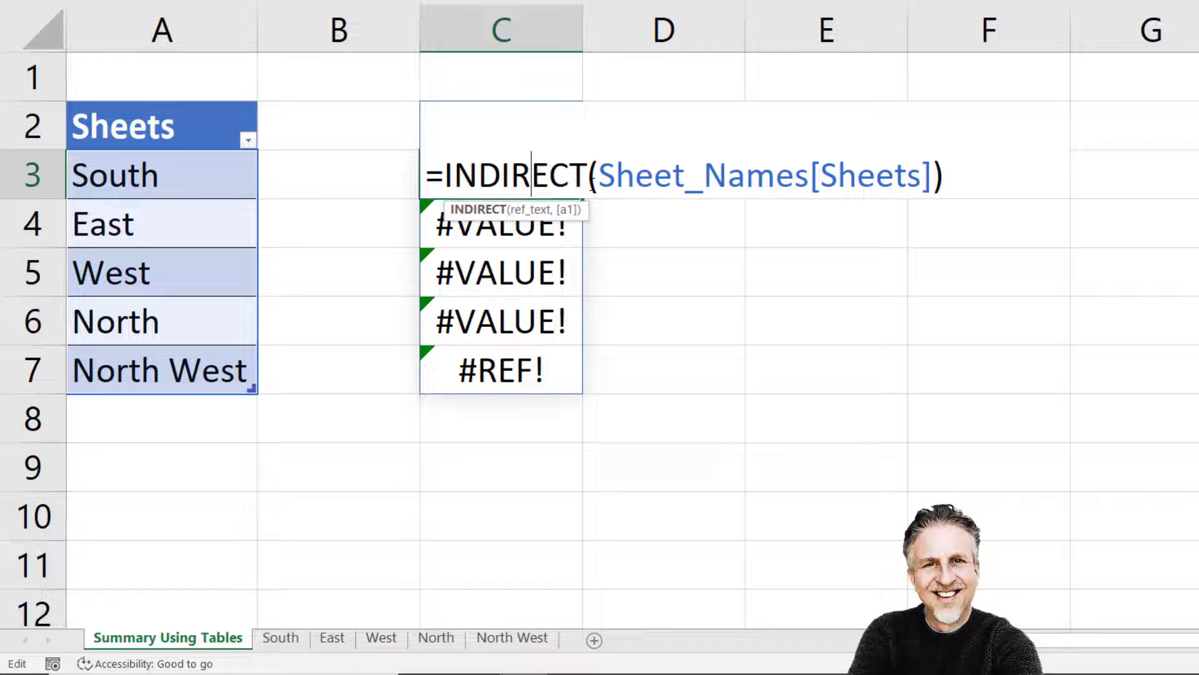
click(602, 181)
text(SUB)
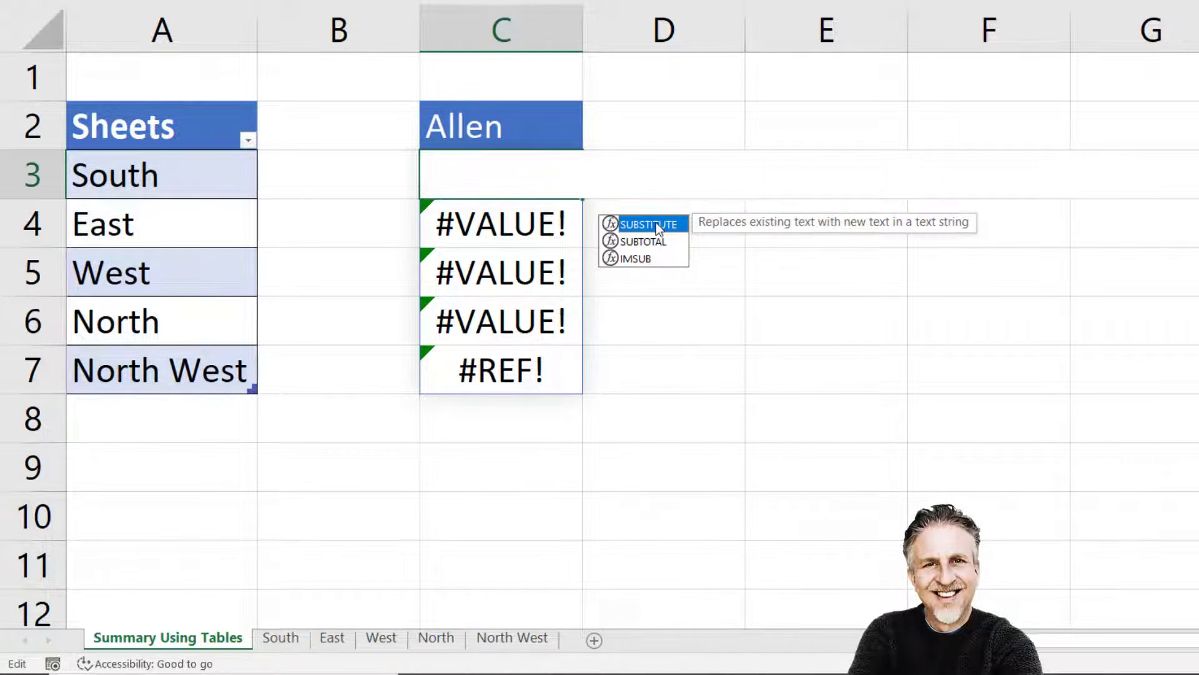
double_click(656, 224)
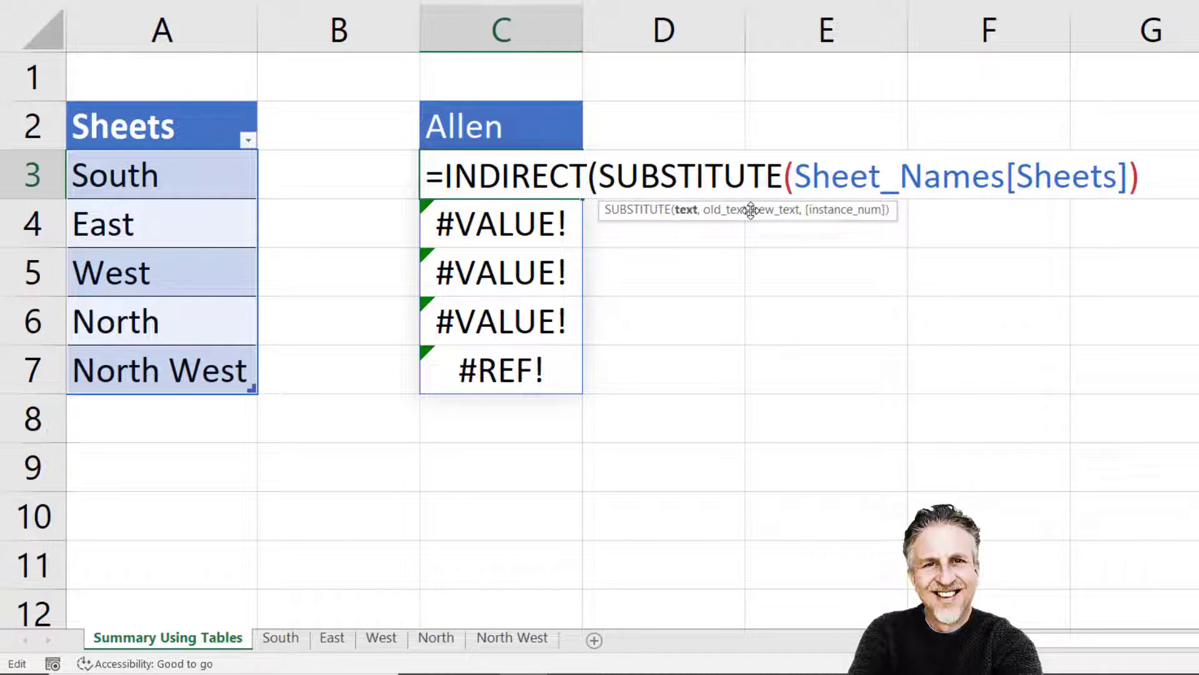
key(End)
key(Left)
text(,)
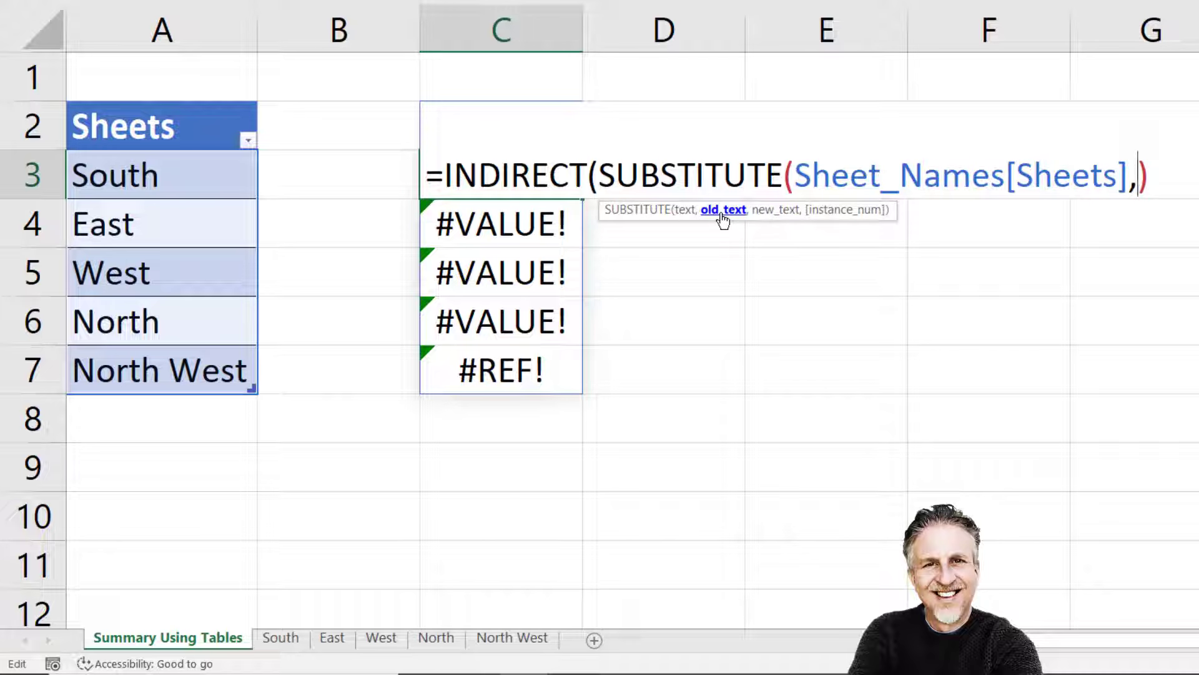
text(" ",)
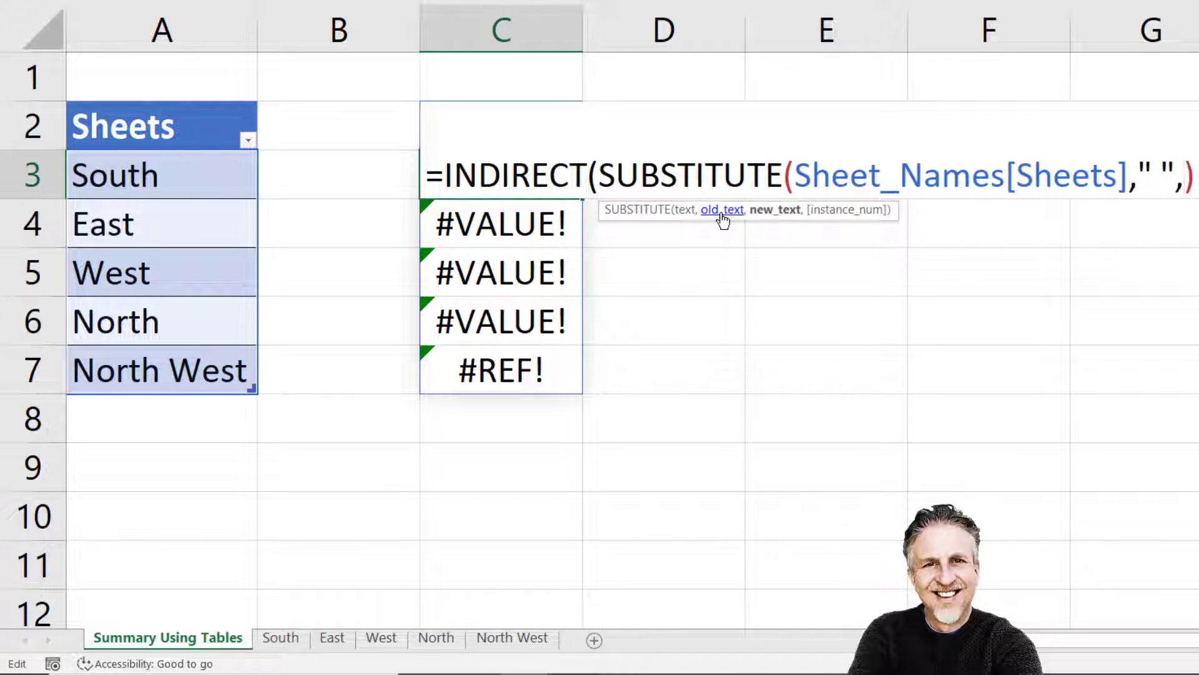
text(")
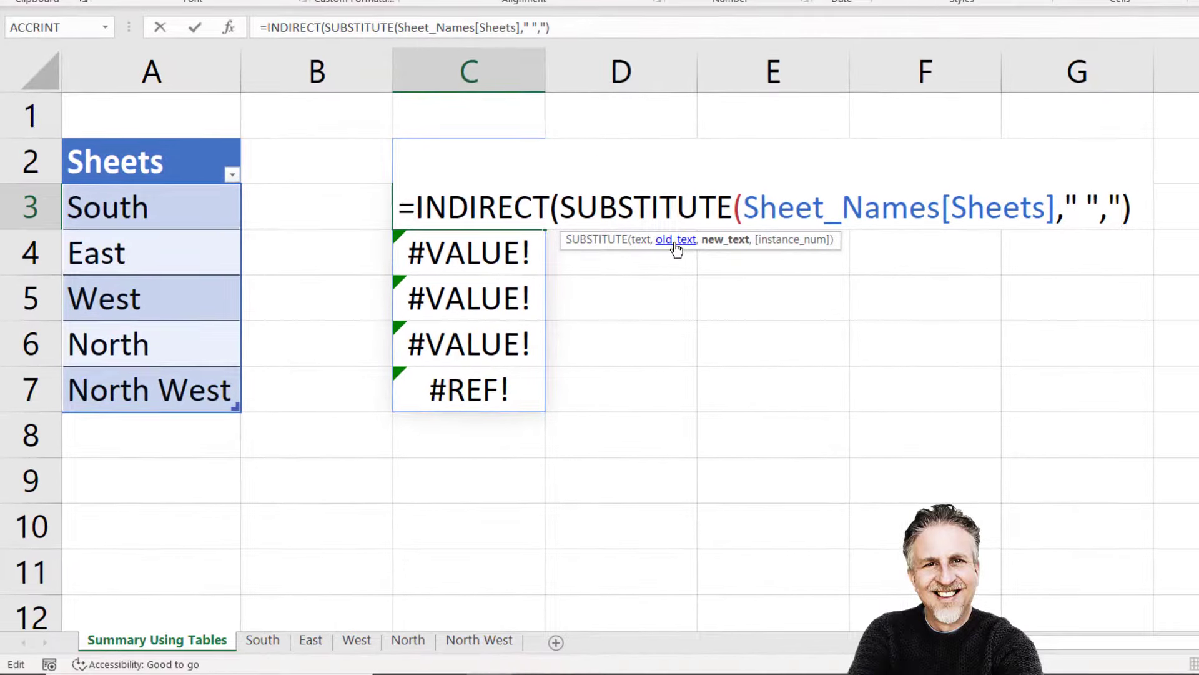
text(_)
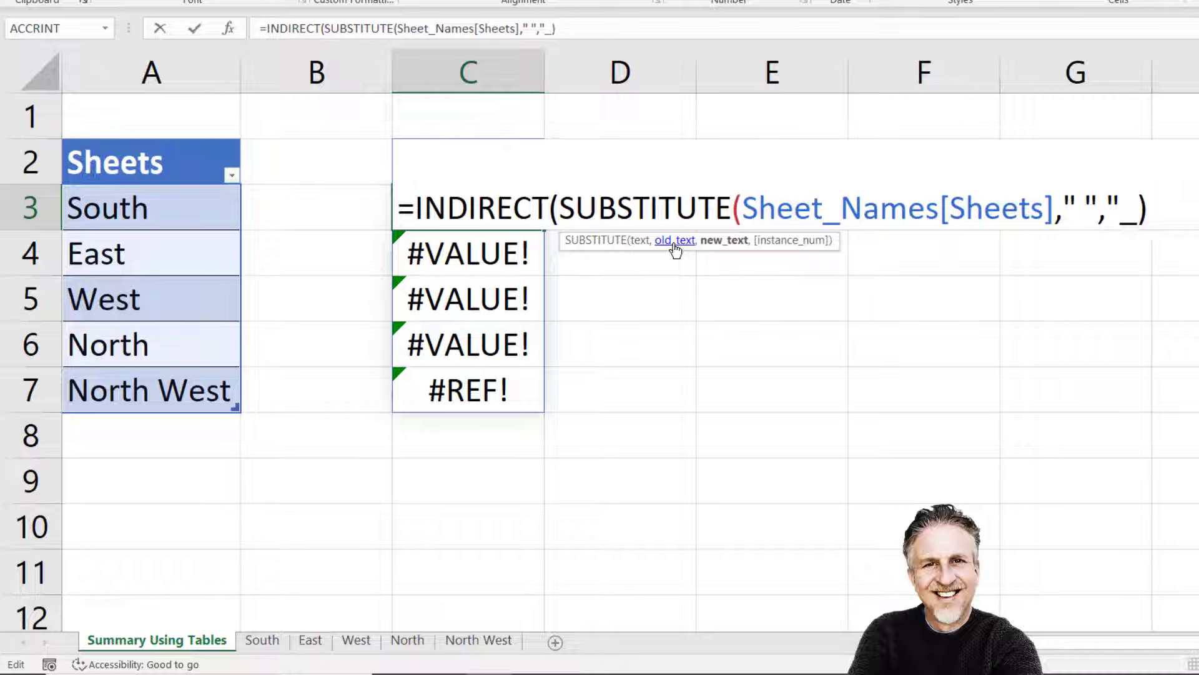
text(")
click(1175, 210)
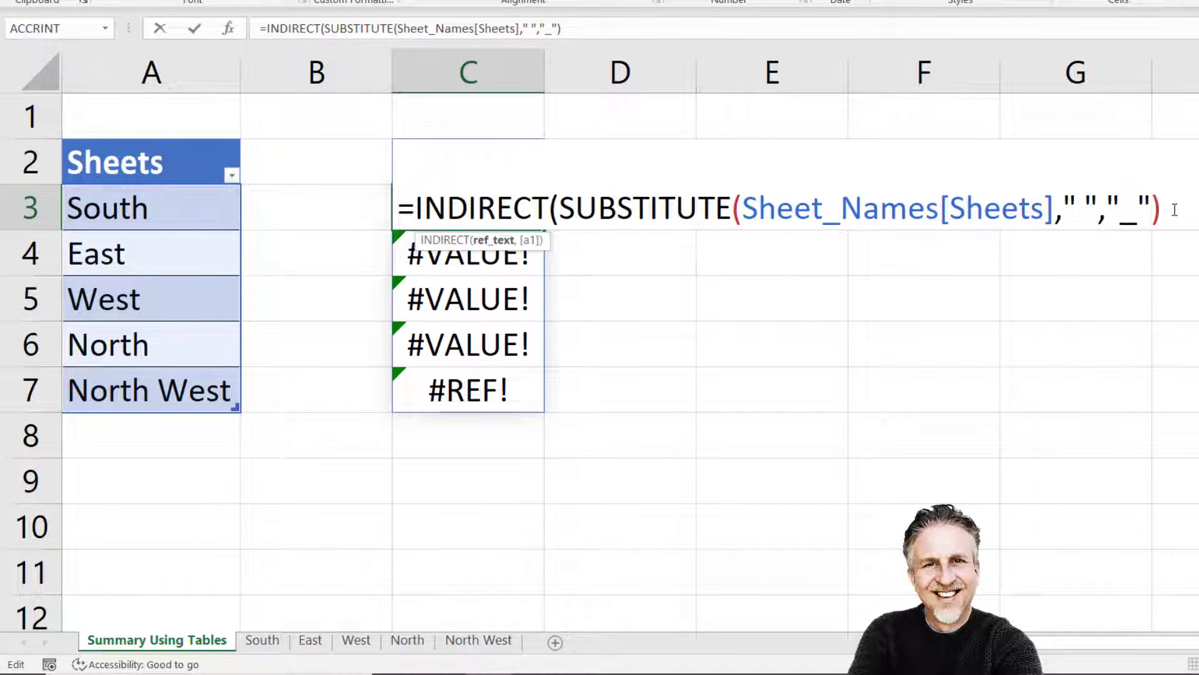
text())
key(Return)
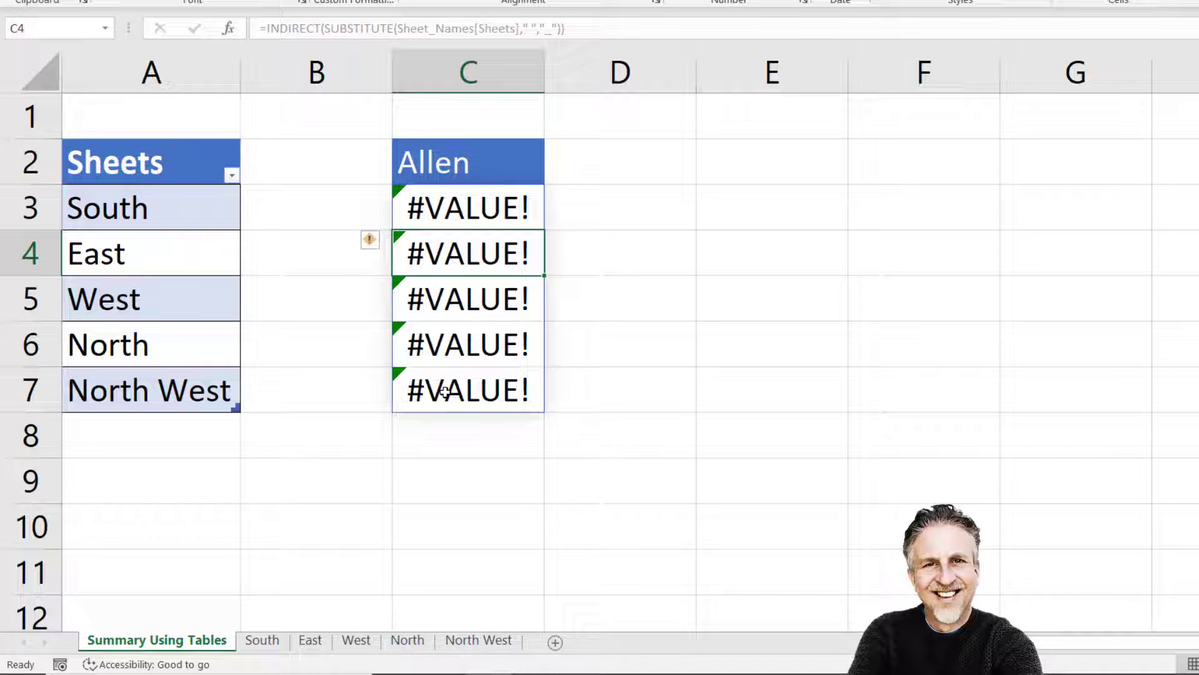
click(446, 189)
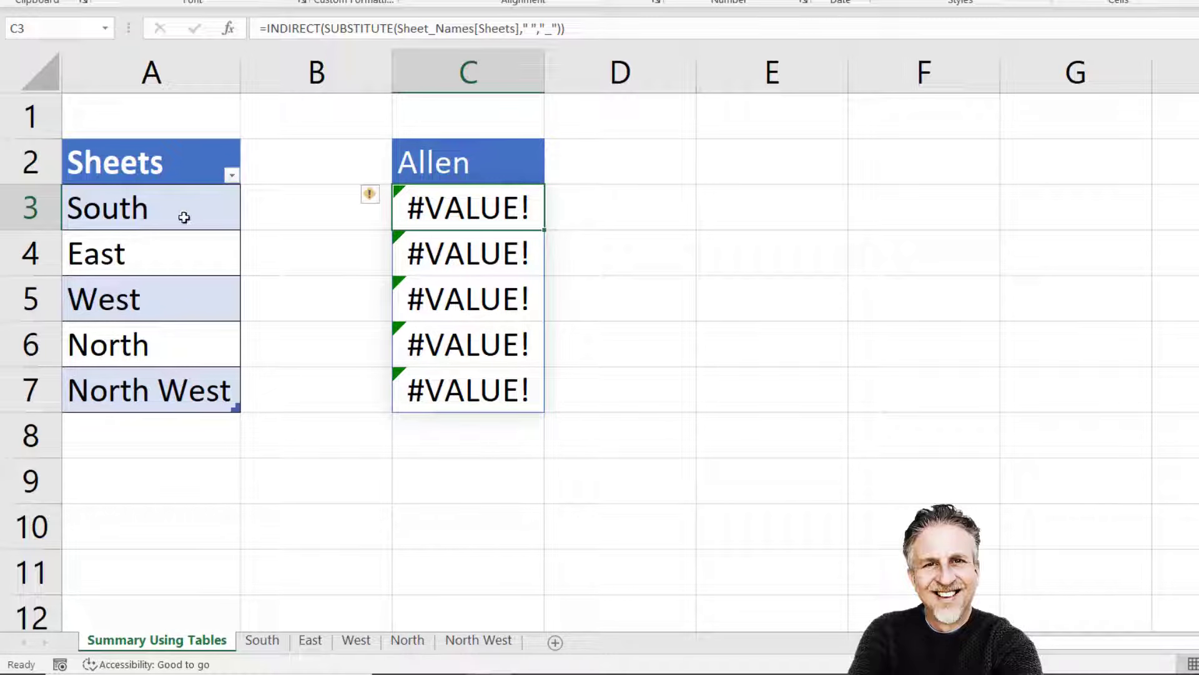
- Wrap C3's formula in COUNTIF with criteria C2, giving Allen counts 2, 1, 1, 1, 3
double_click(497, 208)
key(Left)
key(Left)
key(Left)
key(Left)
key(Left)
text(COUNTIF()
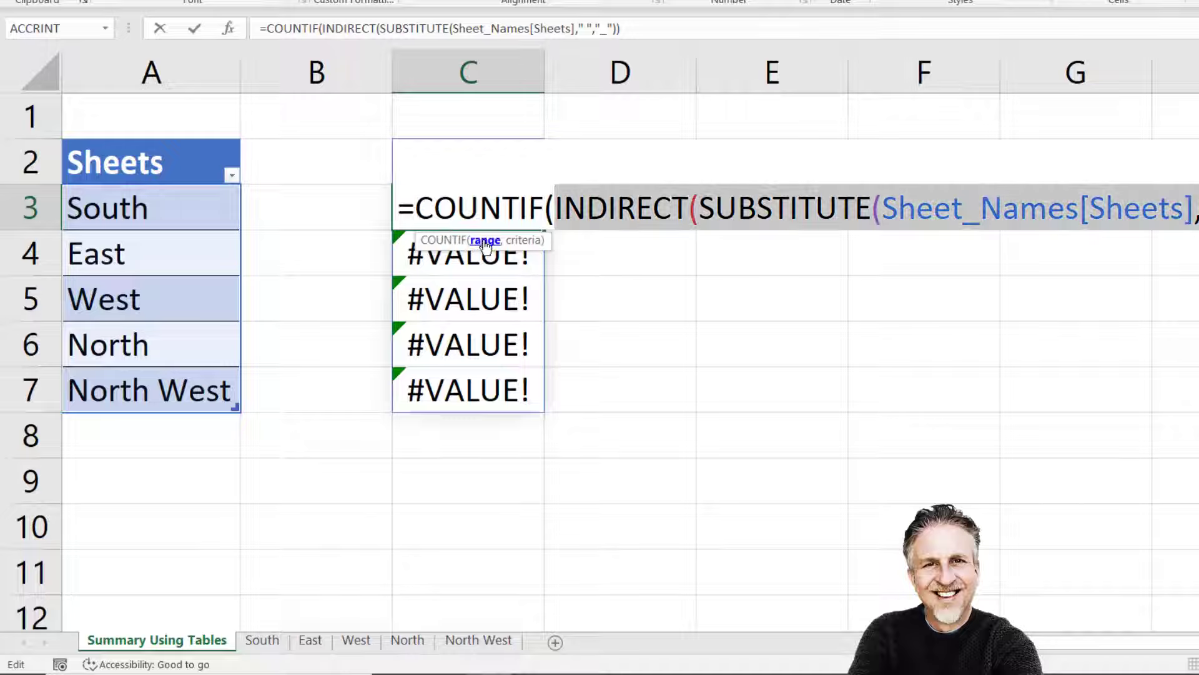
key(shift+End)
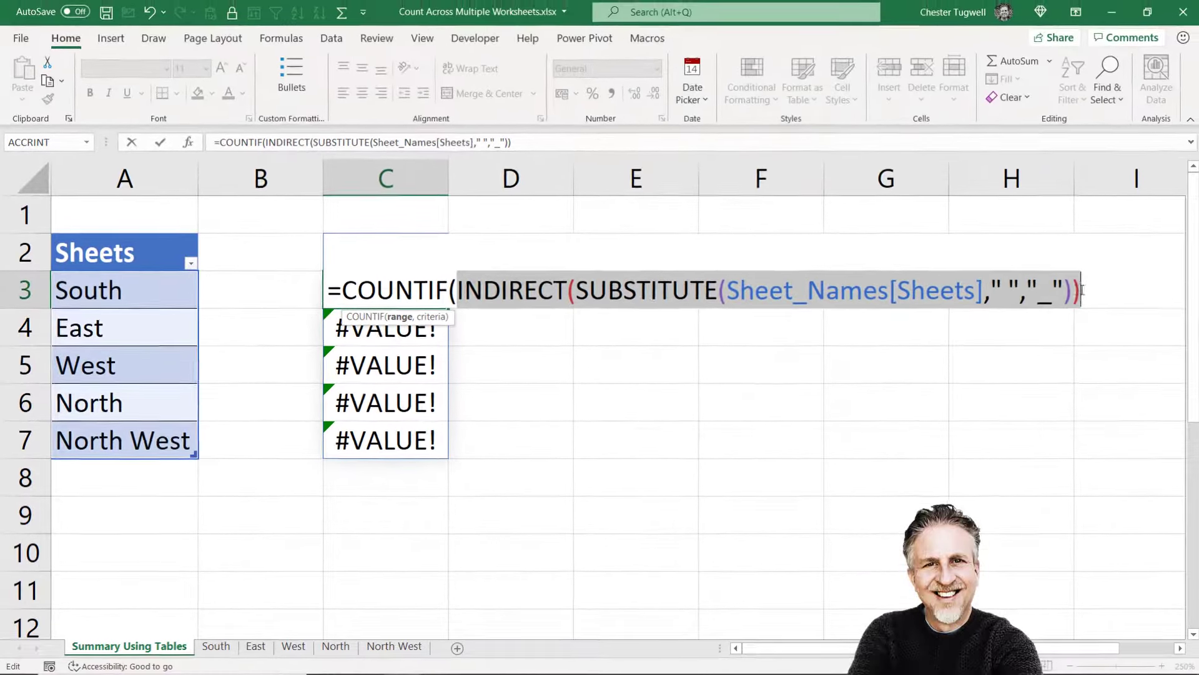
key(End)
text(,)
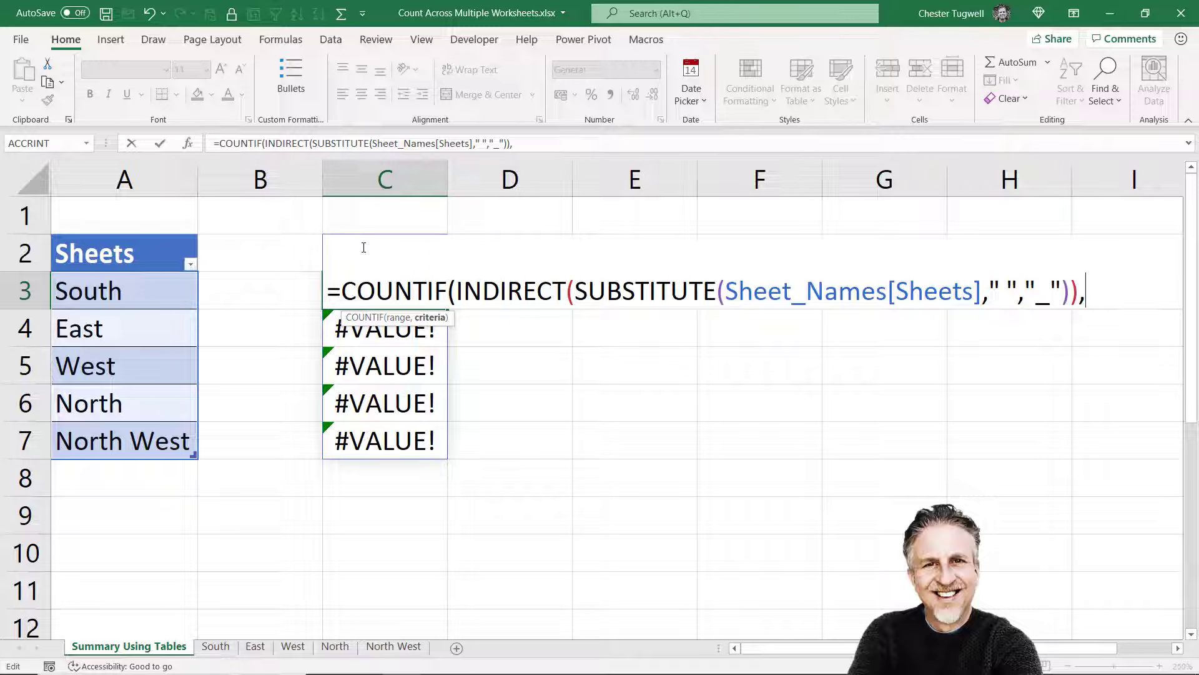
text(c2)
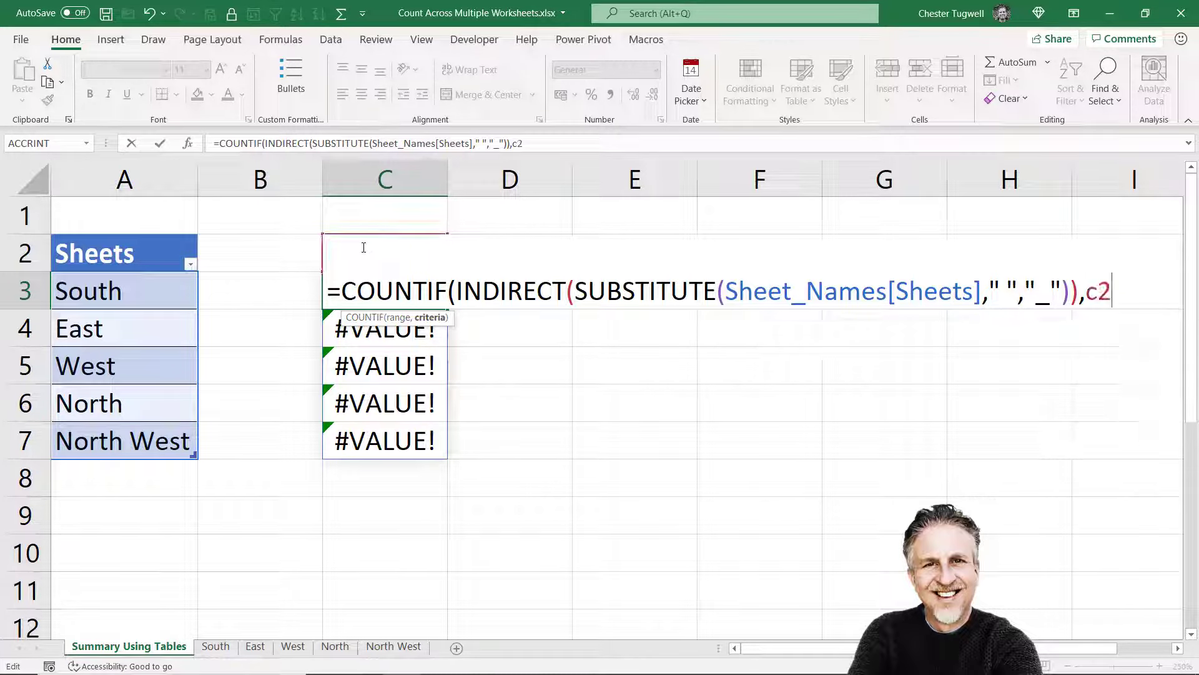
text())
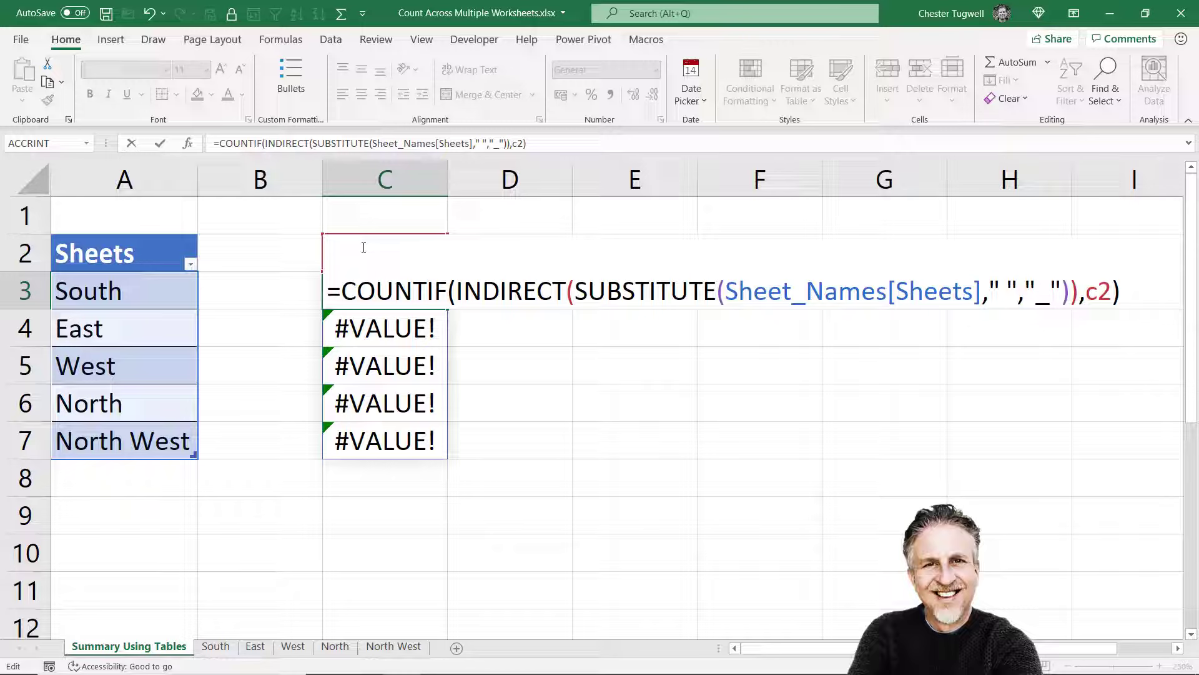
key(Return)
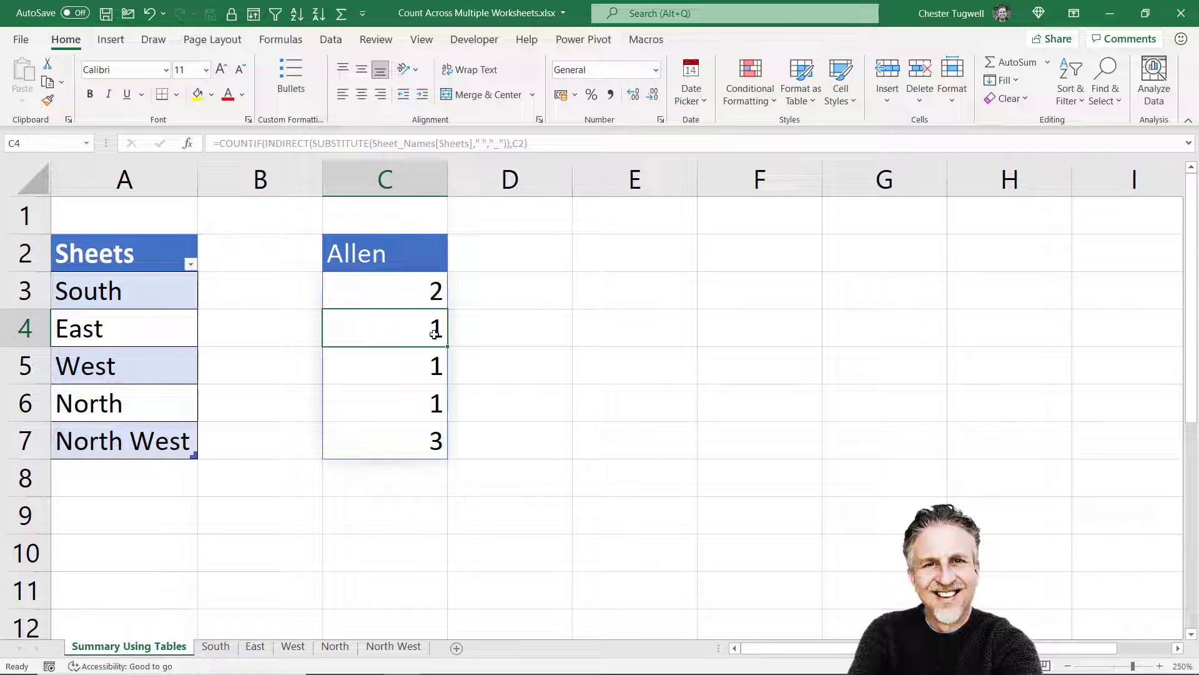
click(419, 294)
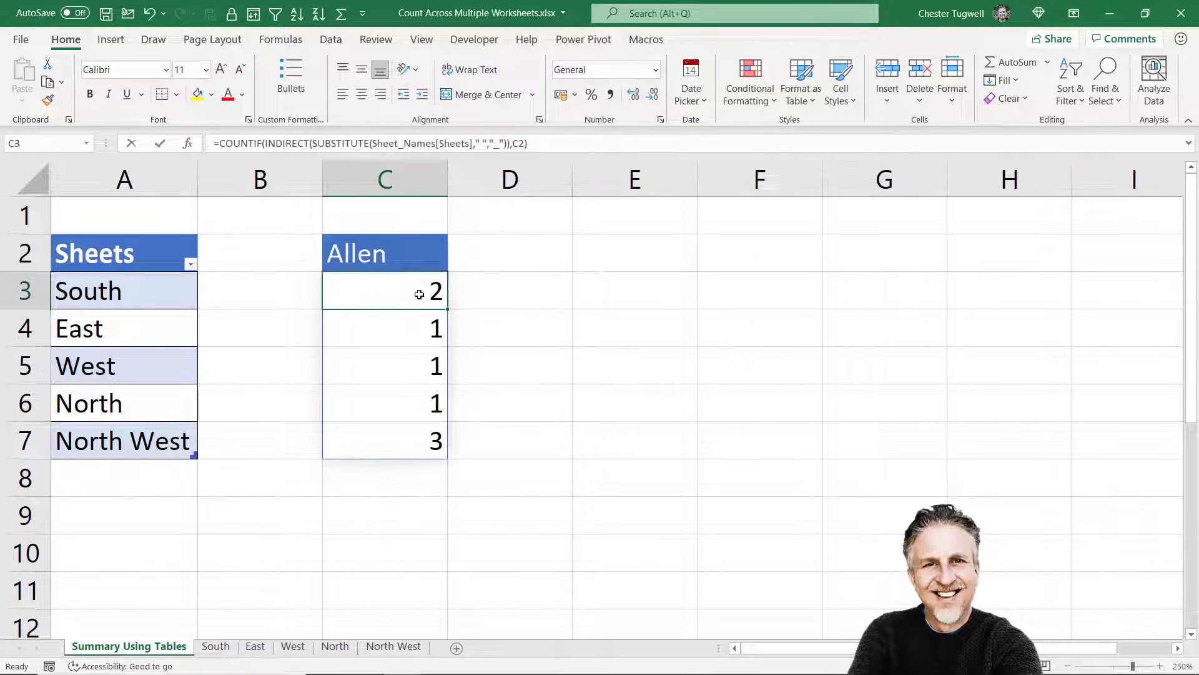
double_click(355, 291)
drag(342, 286, 1156, 289)
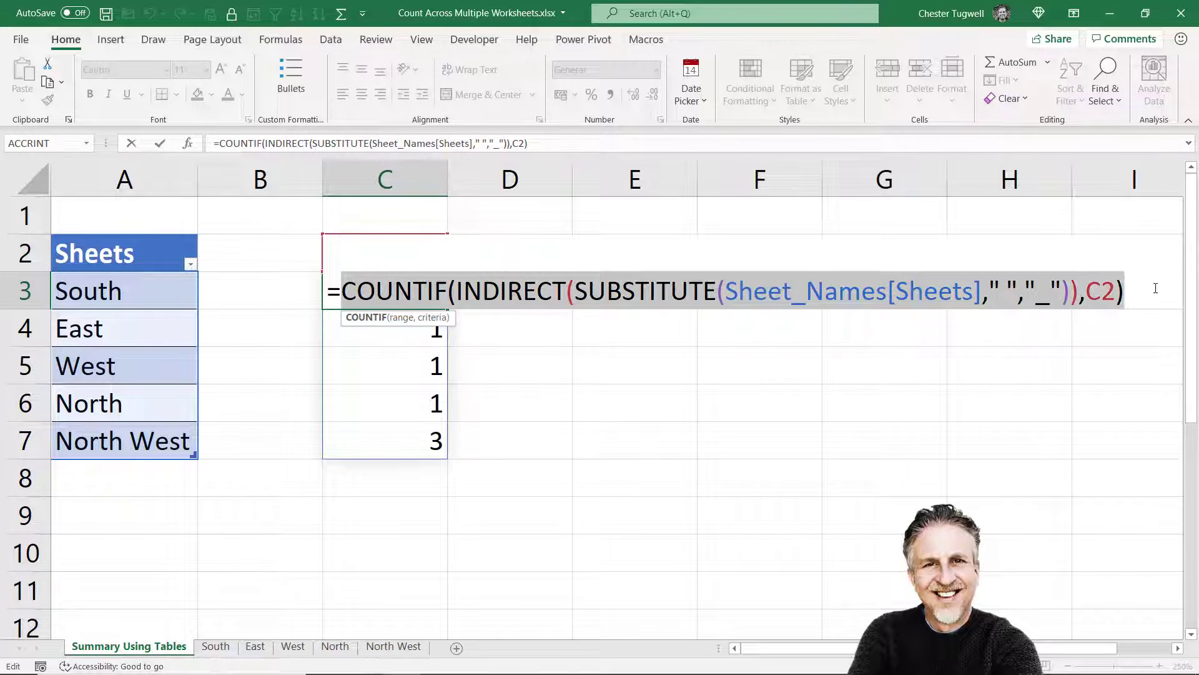
key(F9)
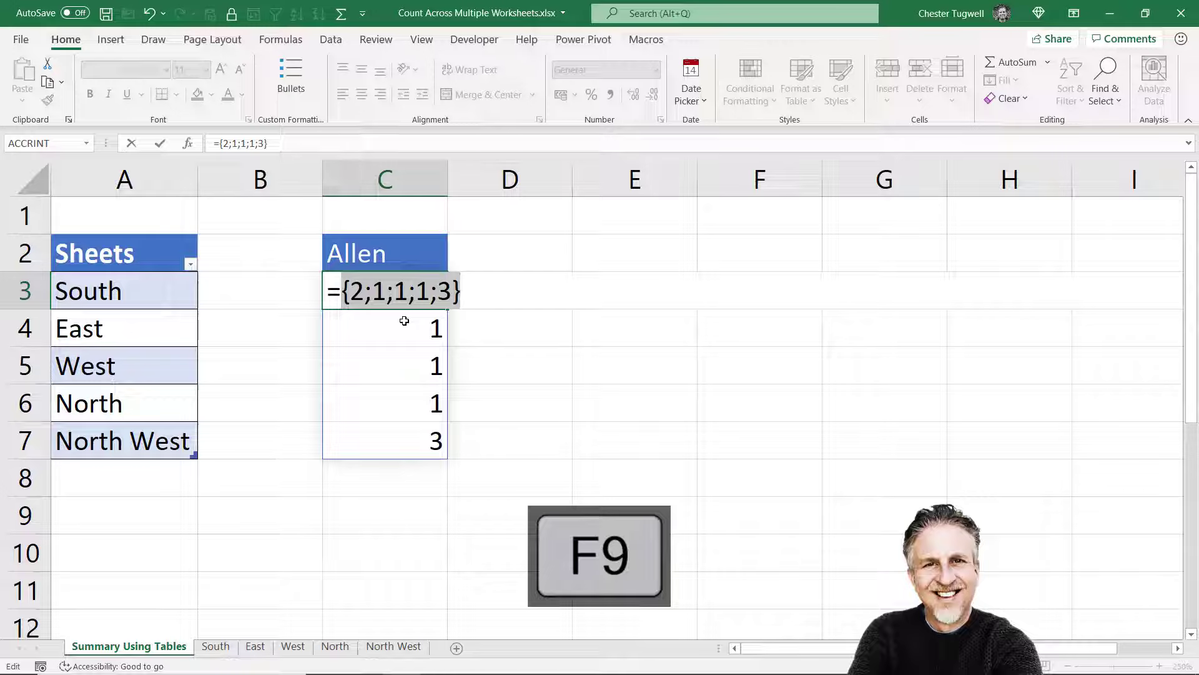
key(ctrl+z)
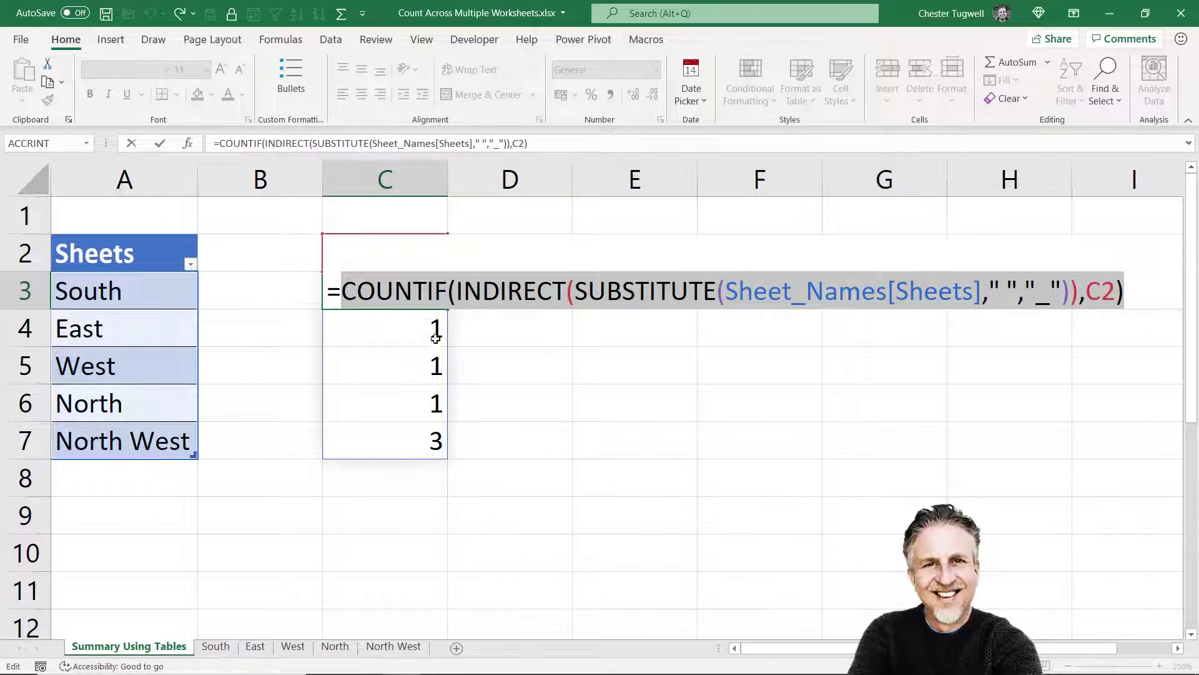
click(1132, 286)
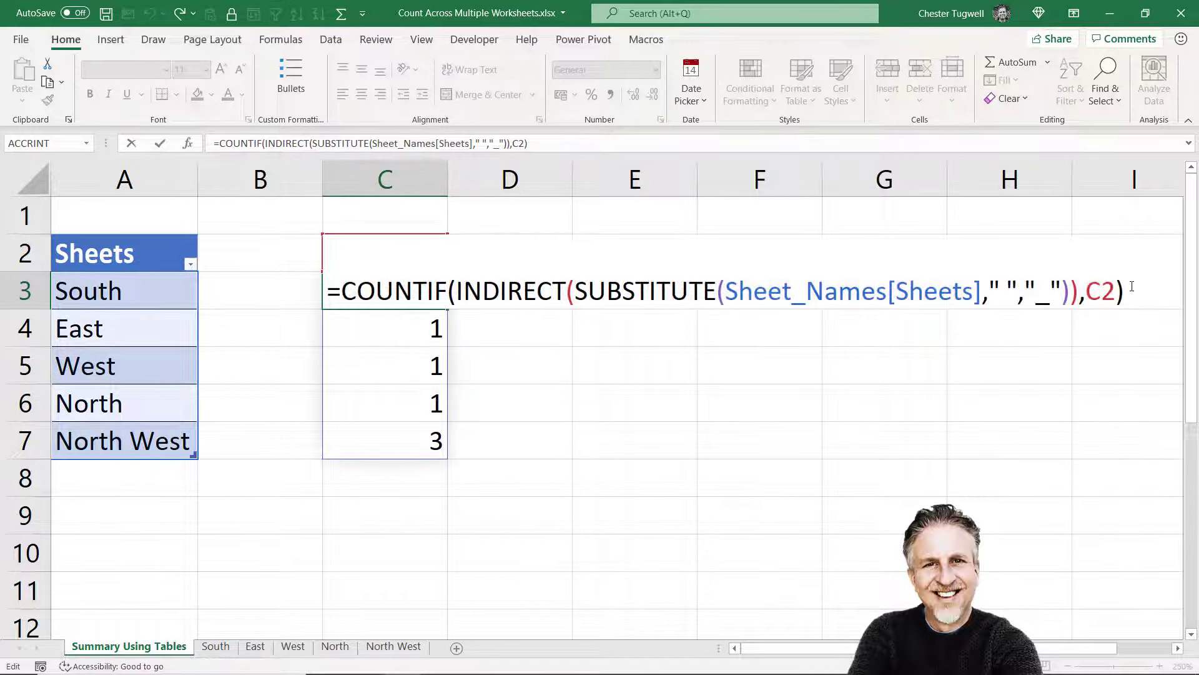
key(Return)
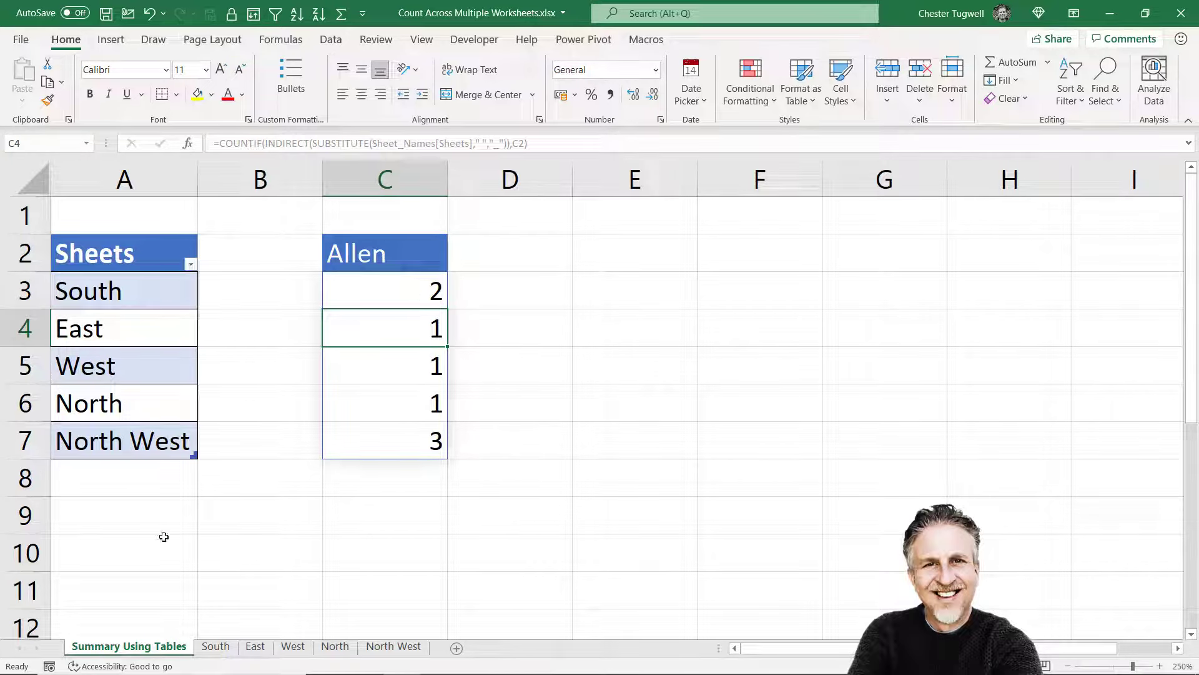
click(215, 646)
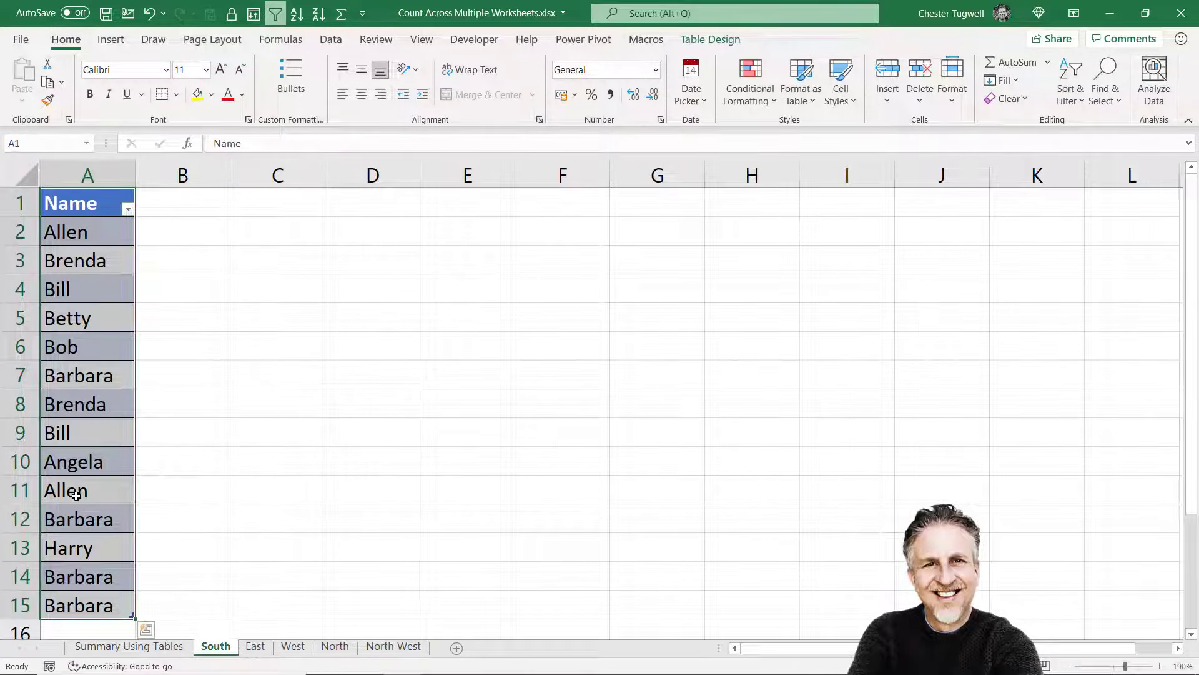
click(130, 647)
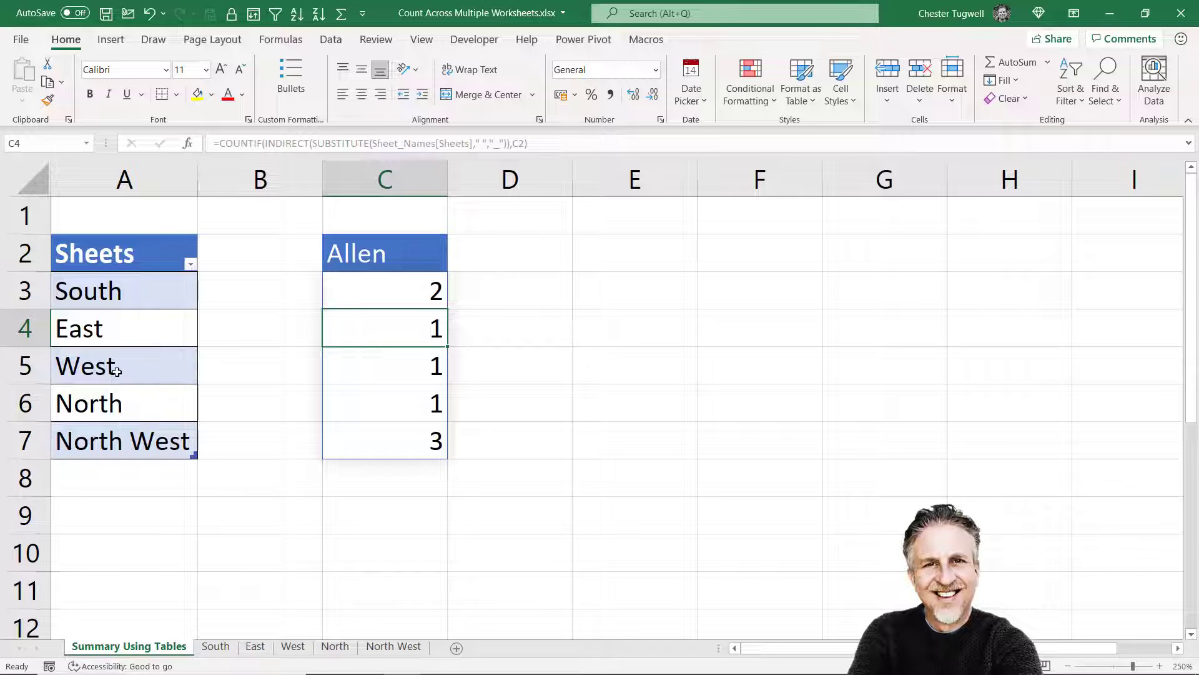
click(293, 646)
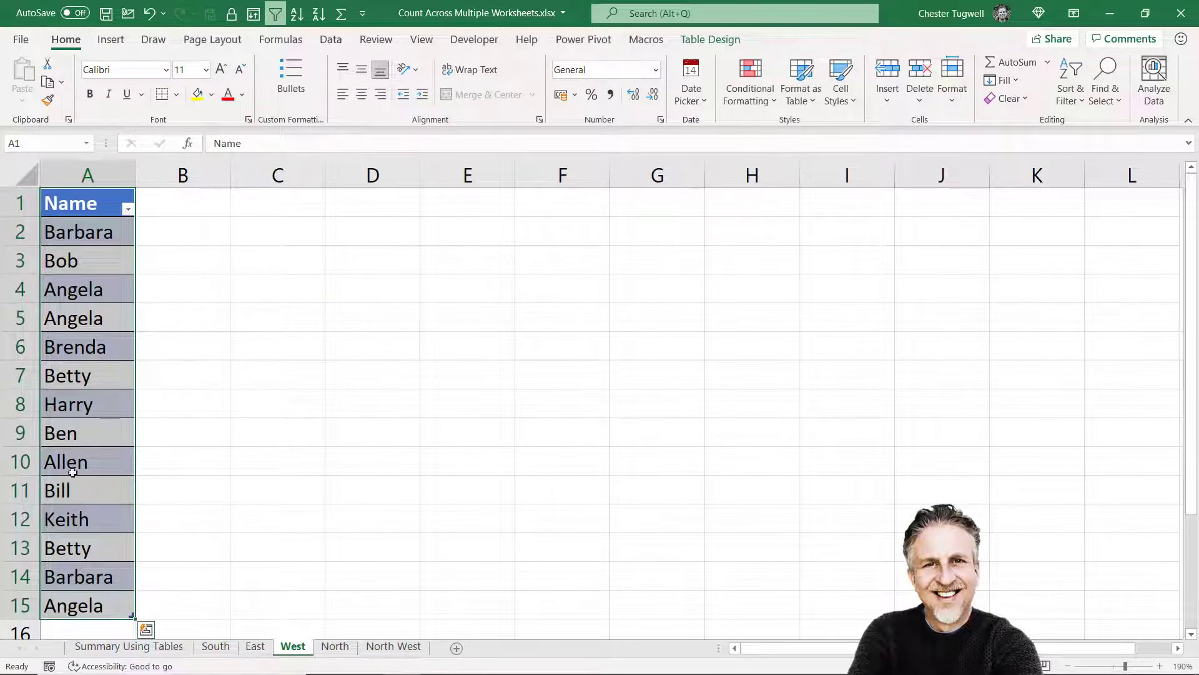
click(181, 648)
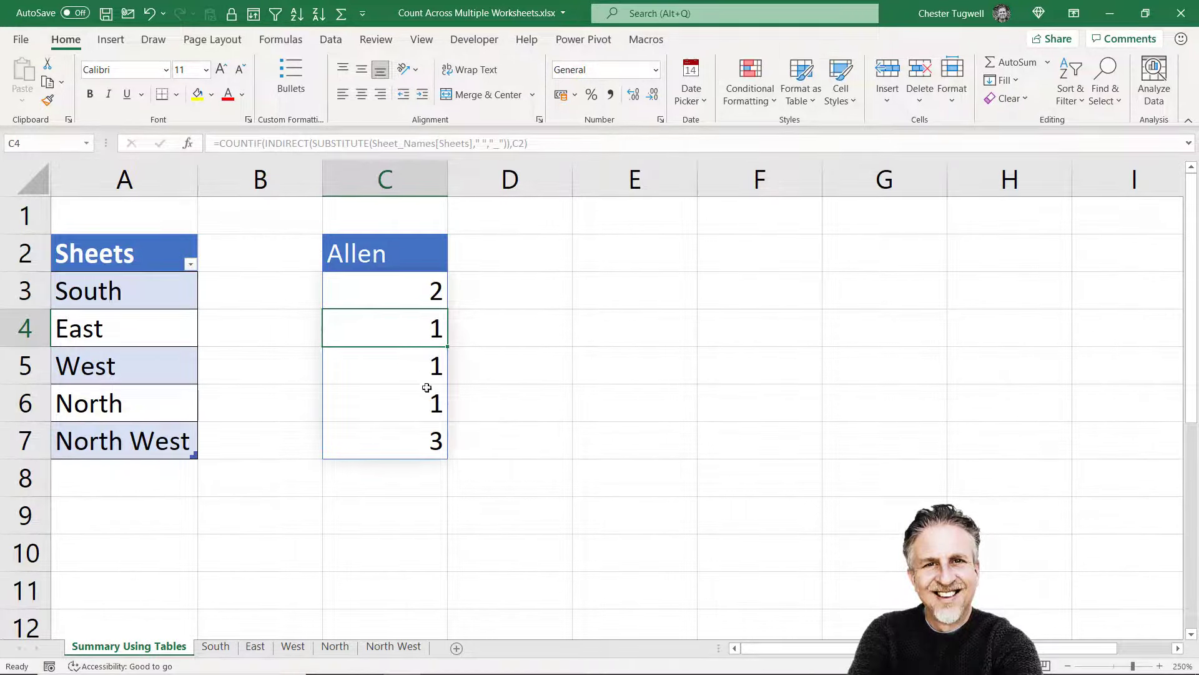
- Wrap C3's COUNTIF formula in SUM to total the Allen counts
double_click(424, 290)
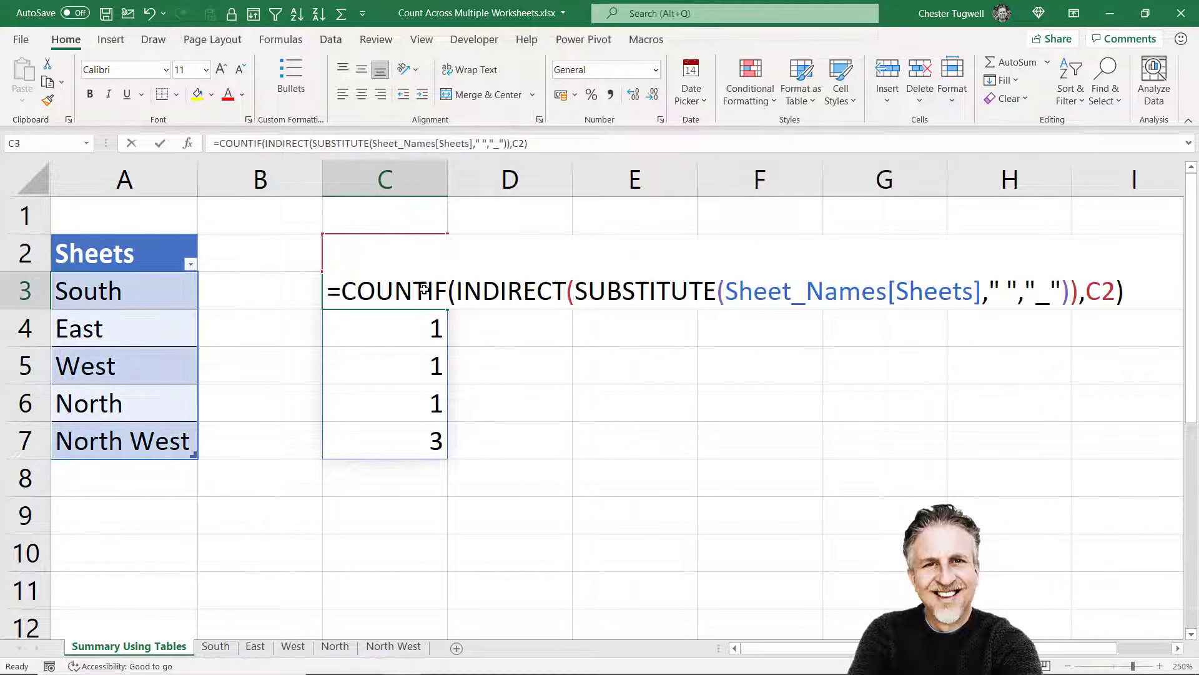
click(343, 284)
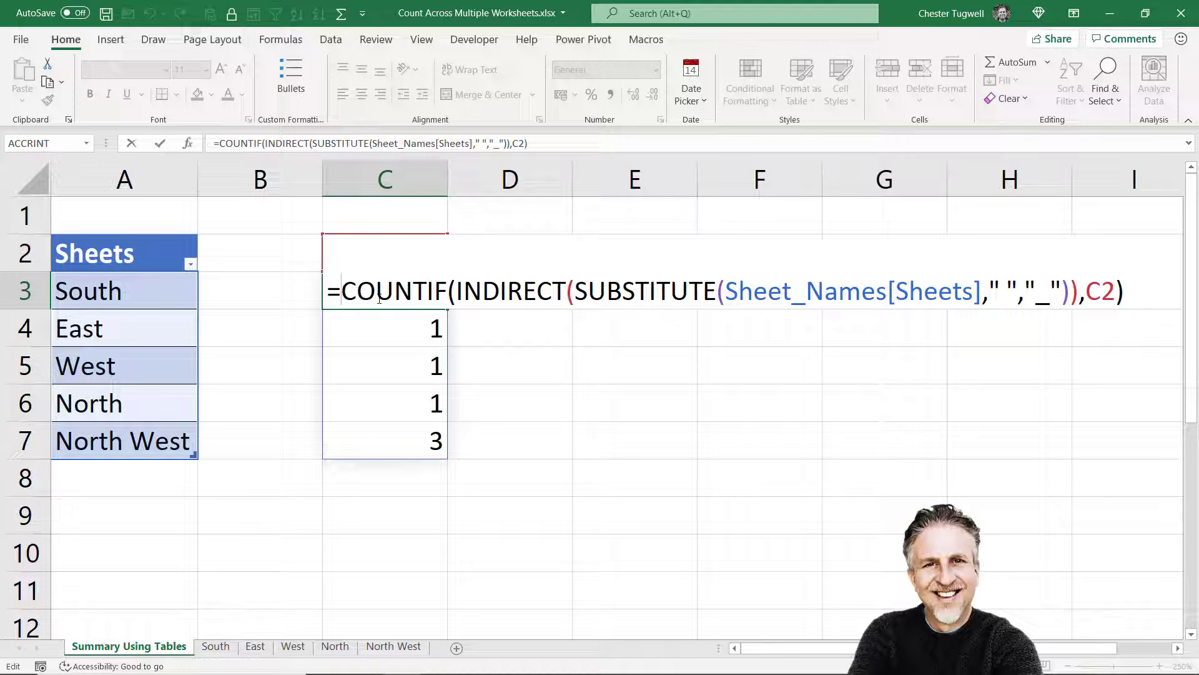
text(SUM()
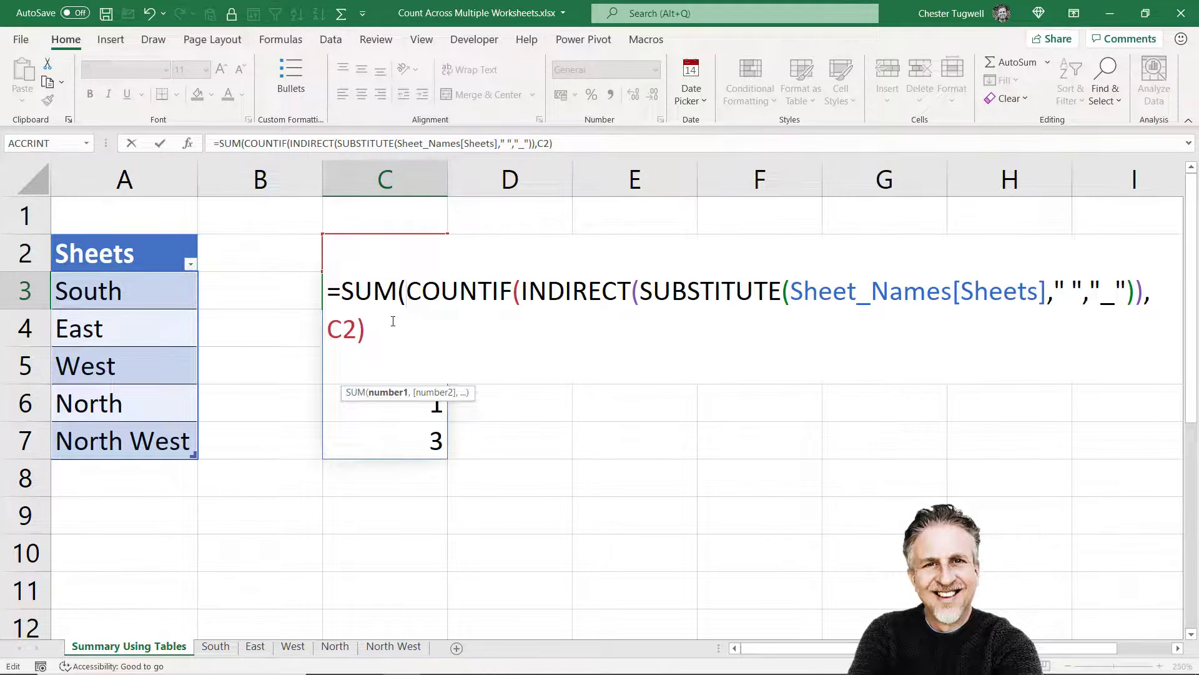
text())
key(Return)
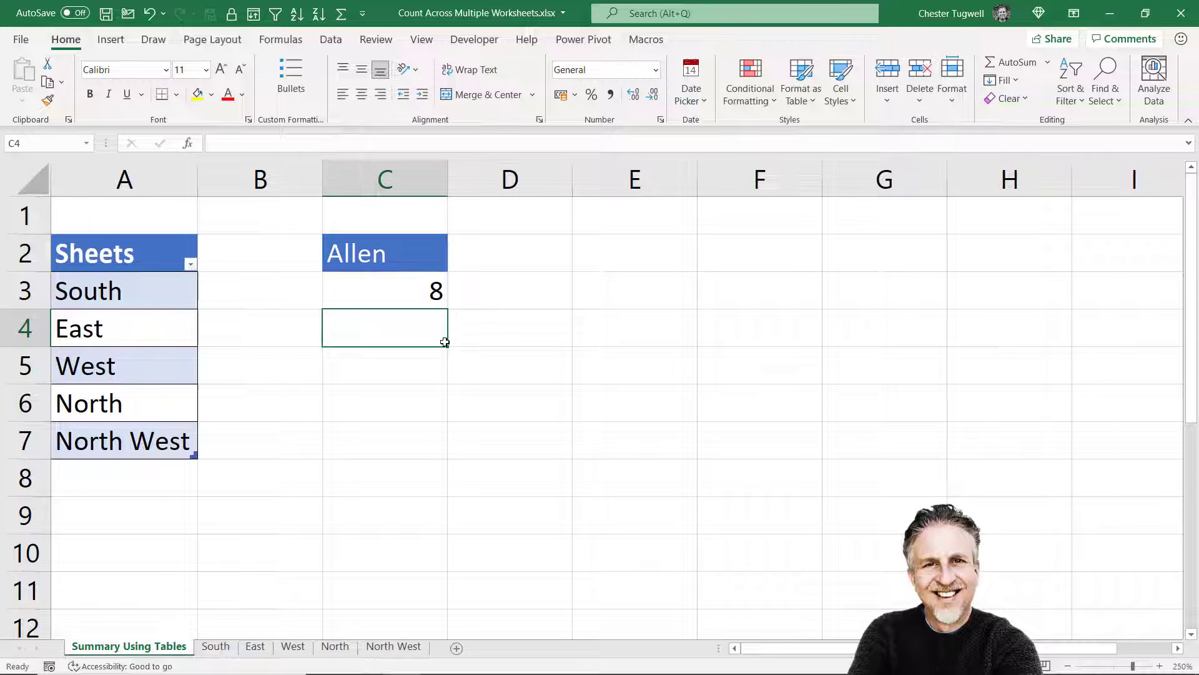
- Change SUM to SUMPRODUCT in C3, keeping Allen's total at 8
double_click(428, 296)
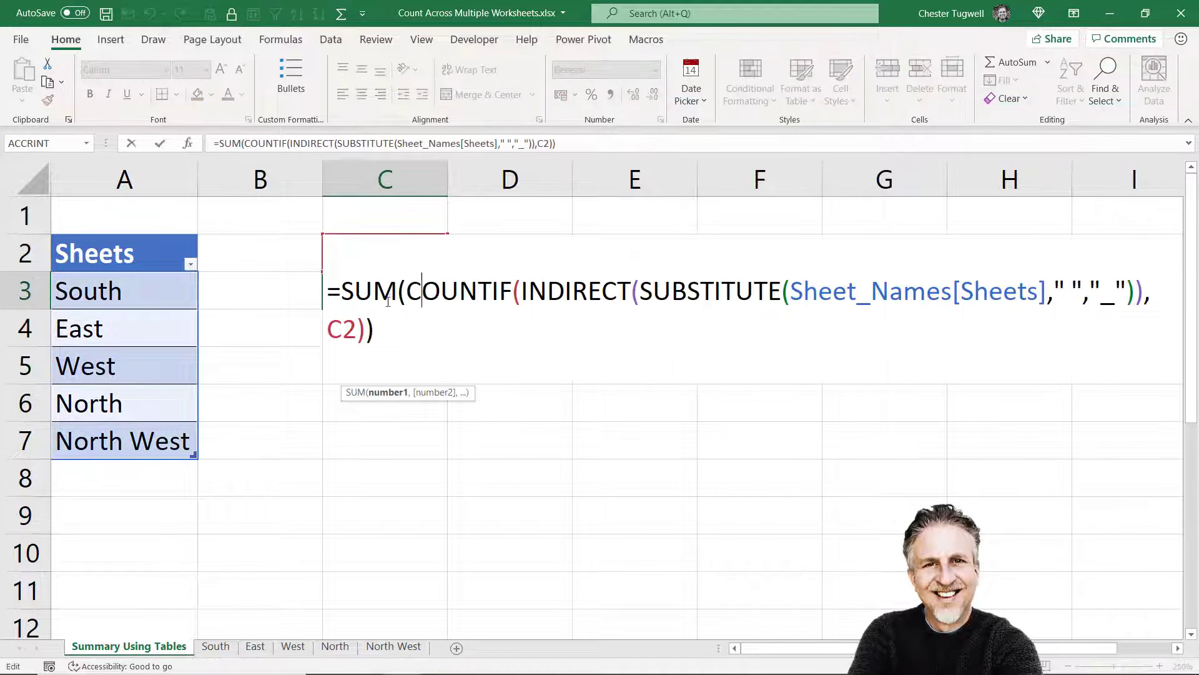
click(399, 290)
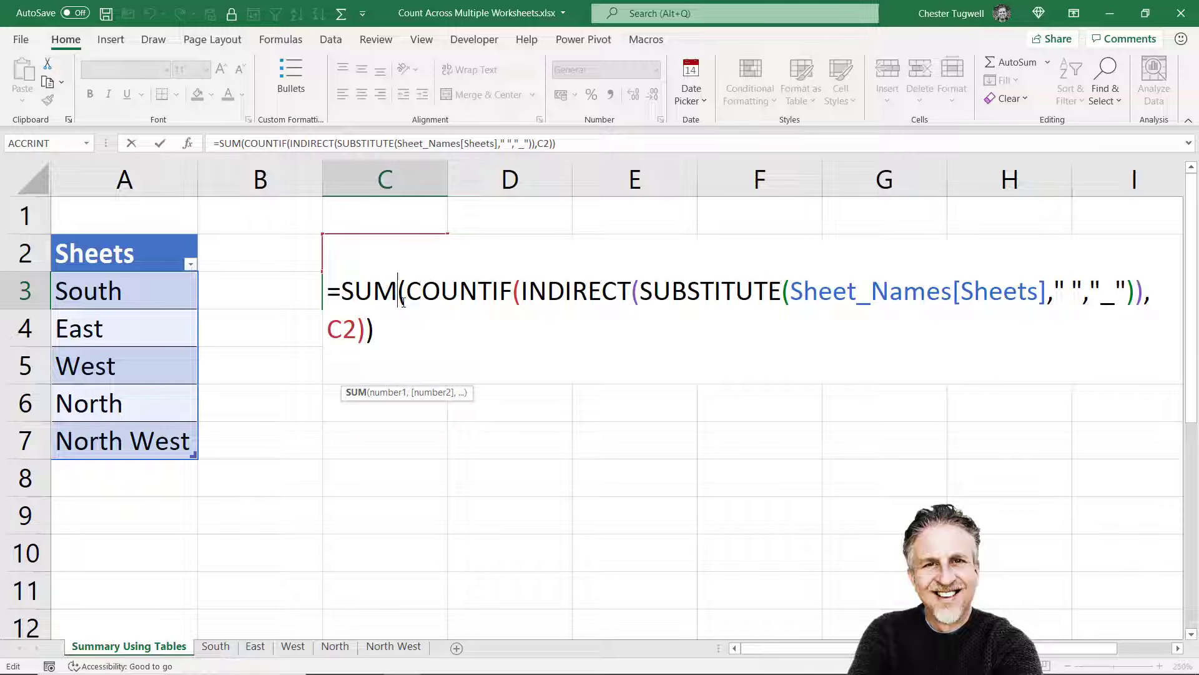
text(produ)
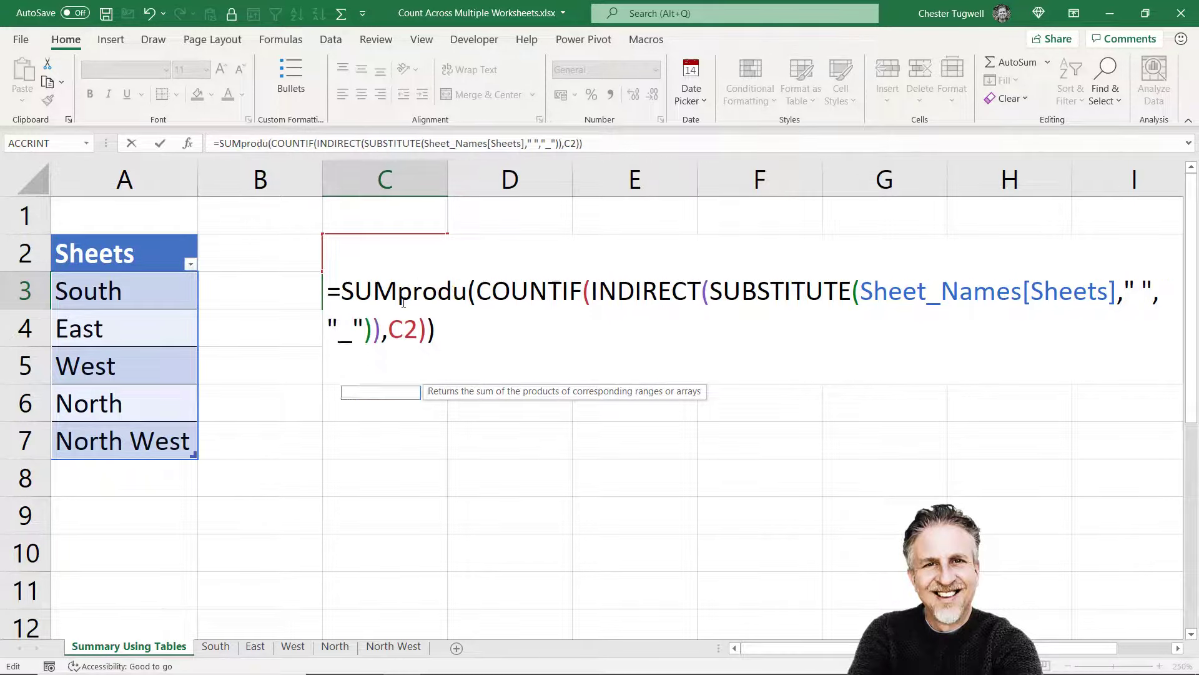
text(ct)
key(Return)
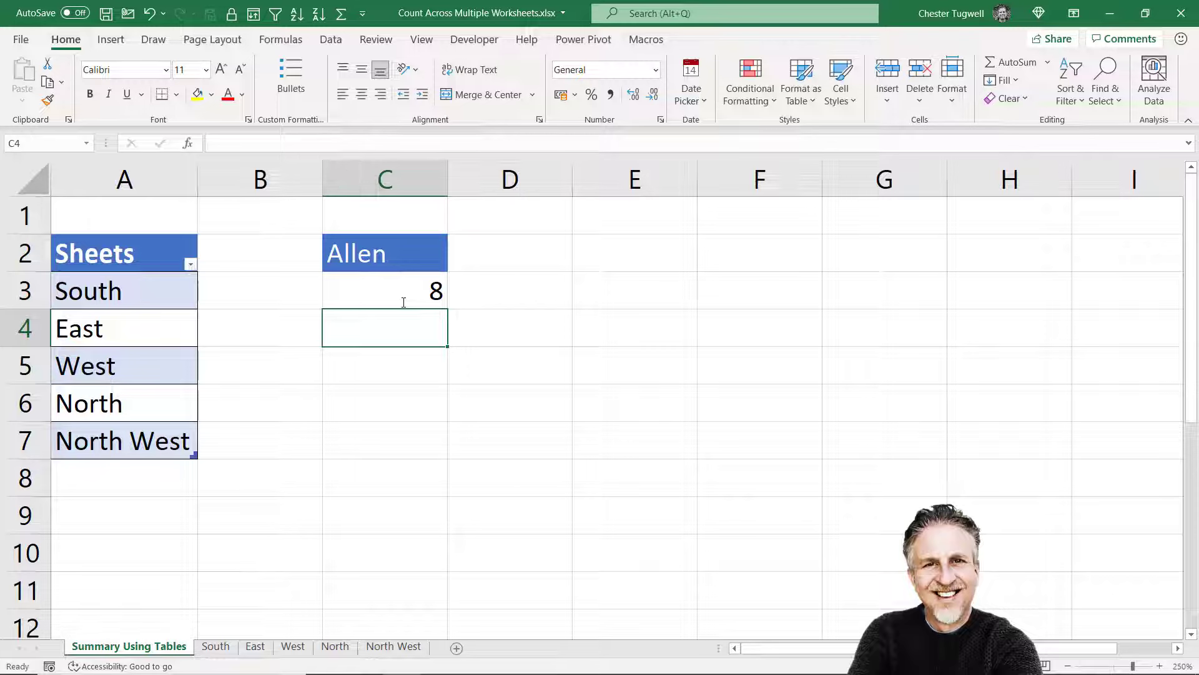
click(416, 298)
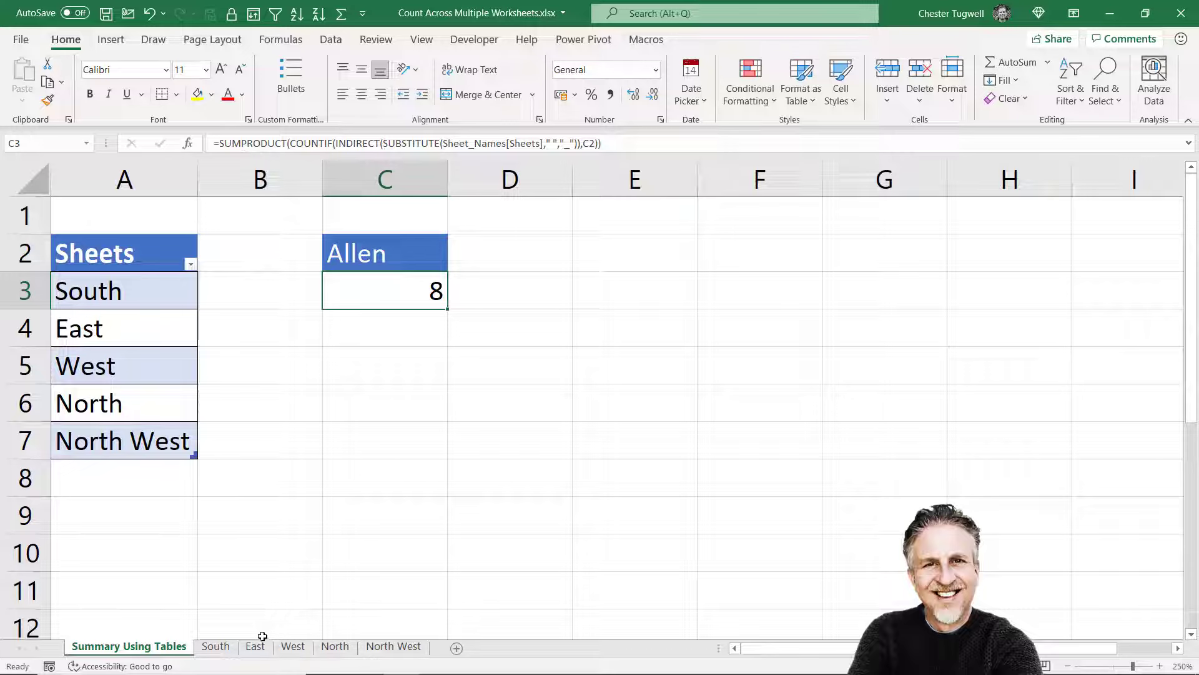
- Add another Allen in cell A16 of the South table, then check the Summary total rises to 9
click(217, 646)
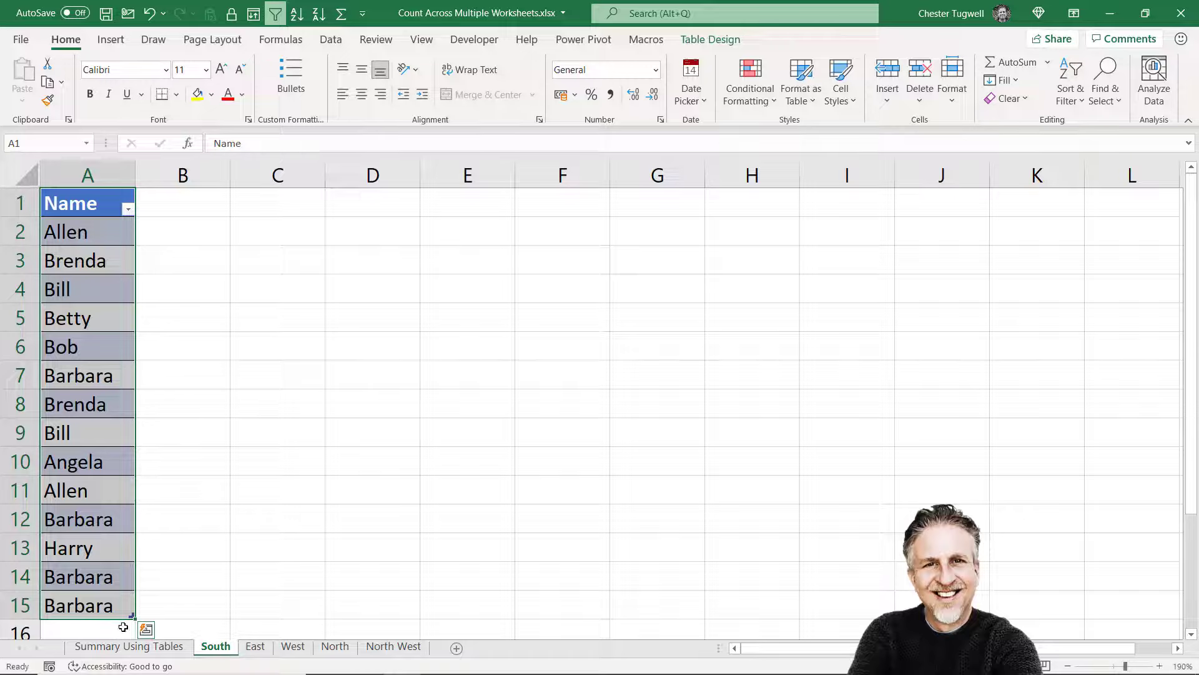
click(87, 624)
scroll(227, 554, down, 1)
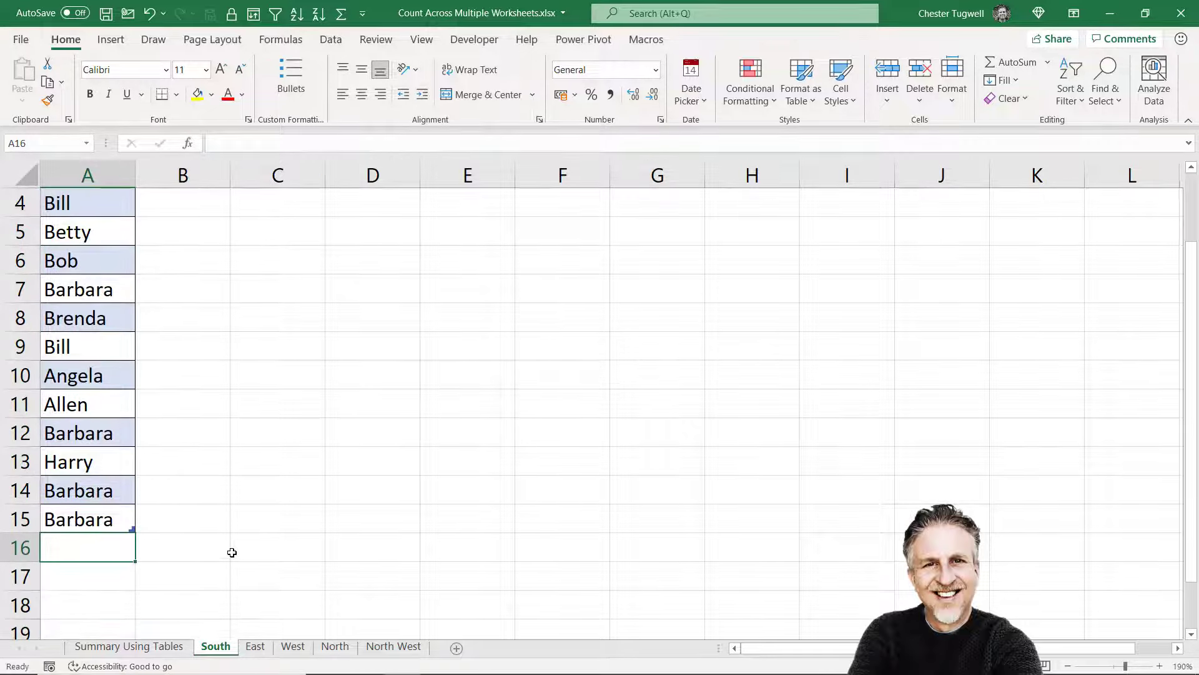
text(Allen)
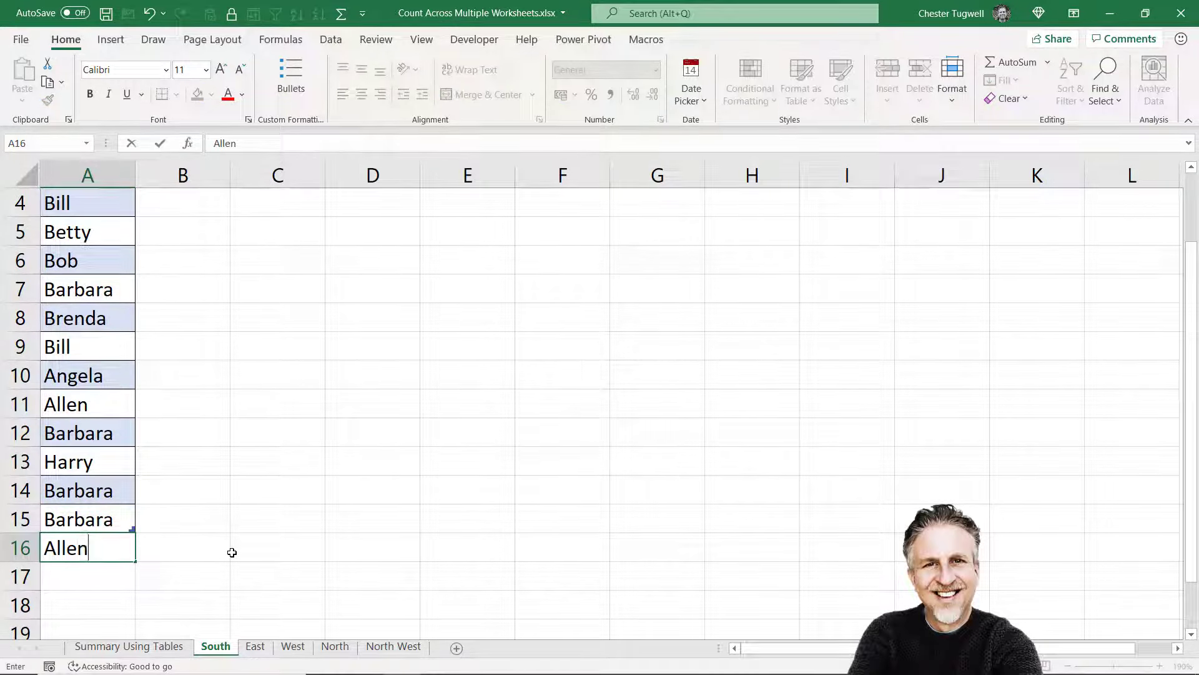
key(Return)
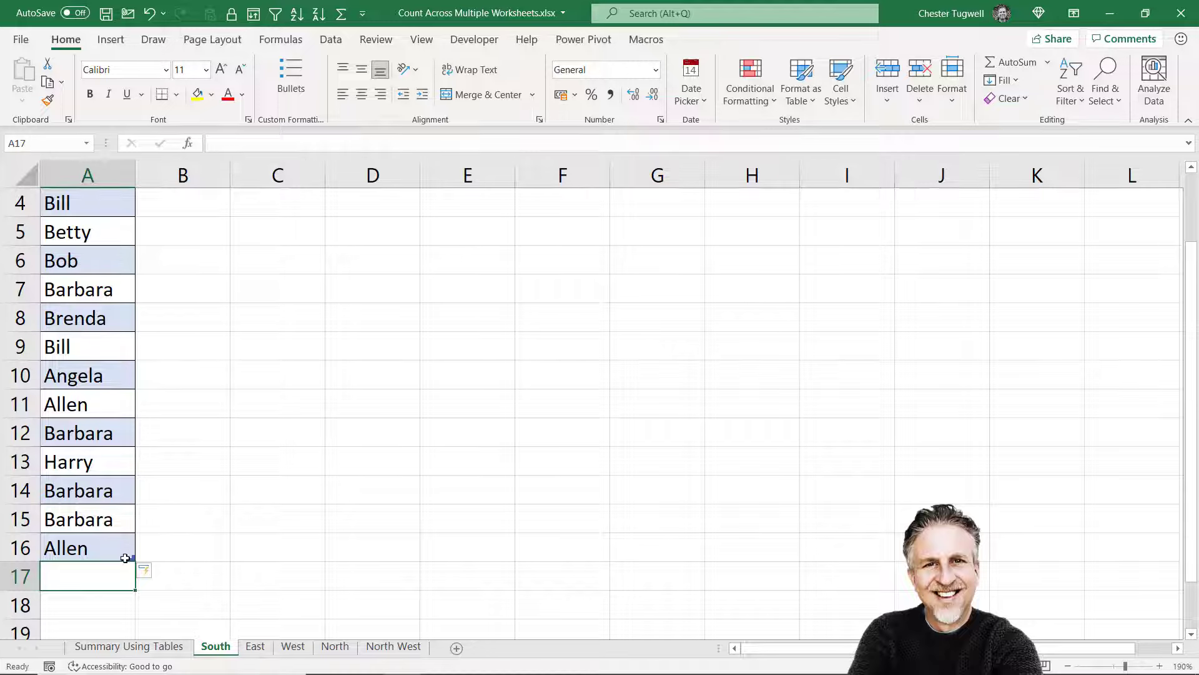
click(154, 650)
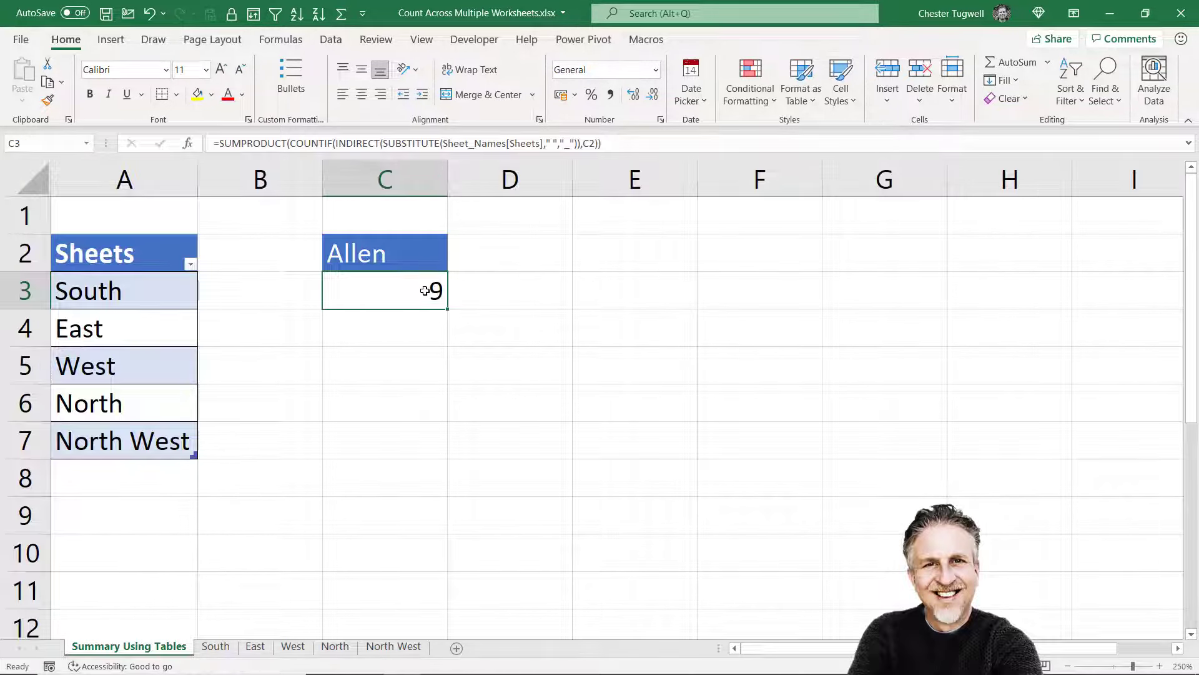
key(Down)
key(Down)
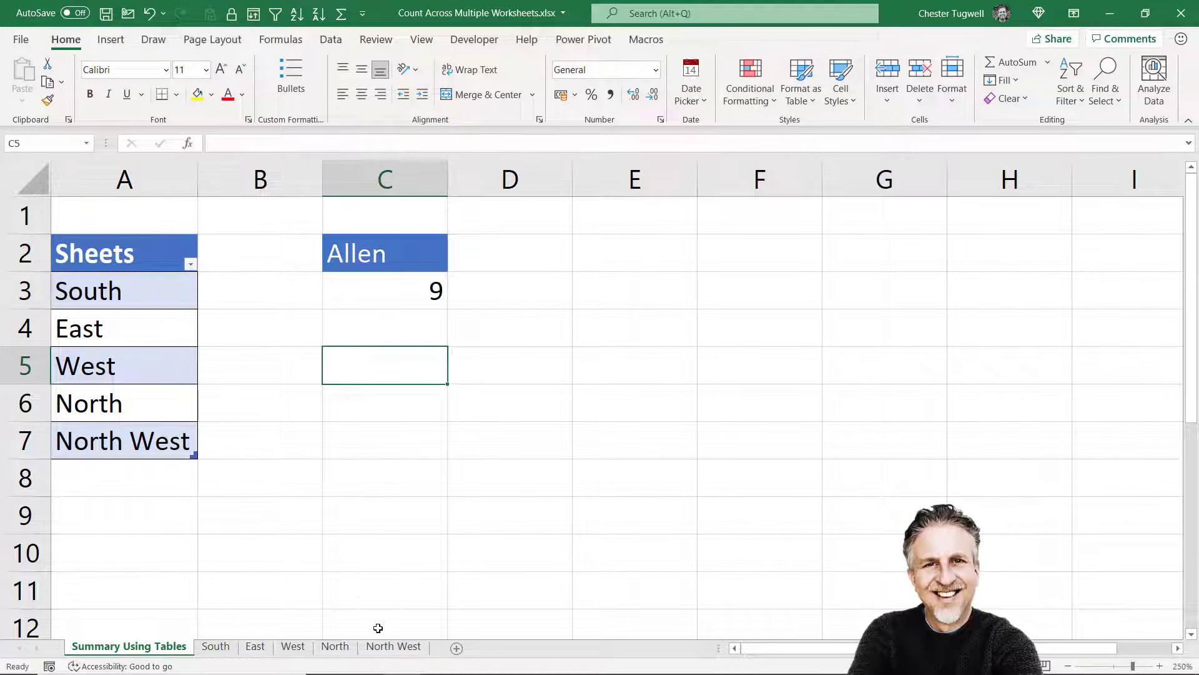
- Copy the North West sheet and name the new tab 'South West'
click(381, 649)
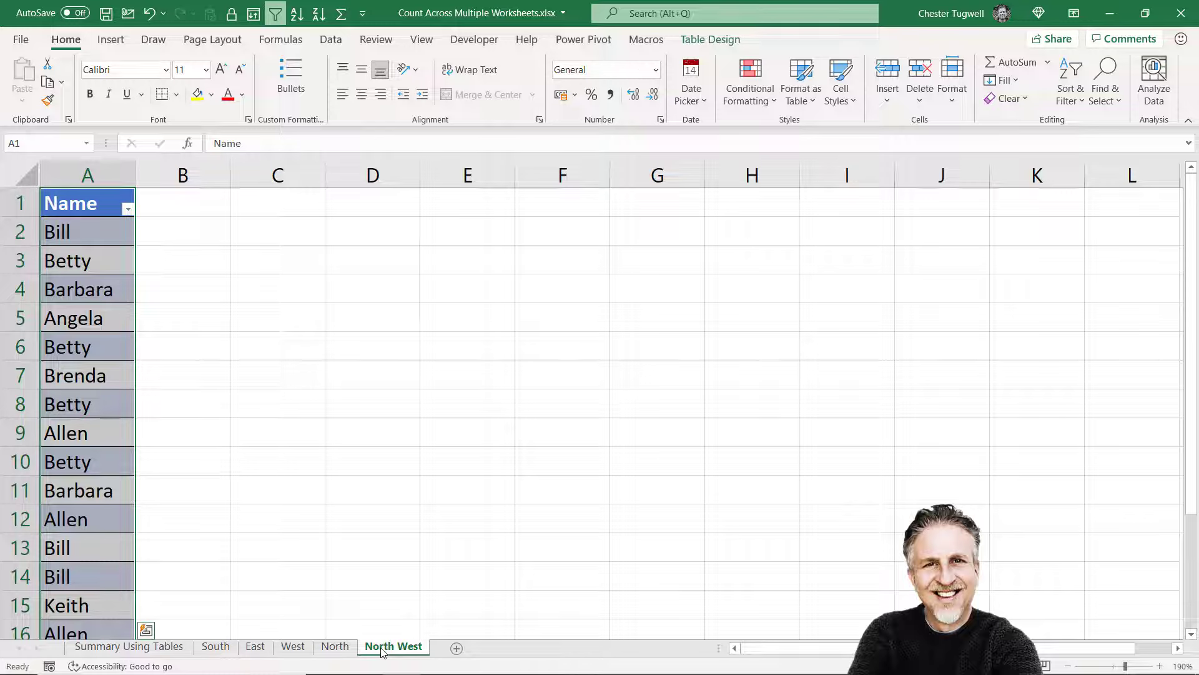
drag(395, 650, 451, 652)
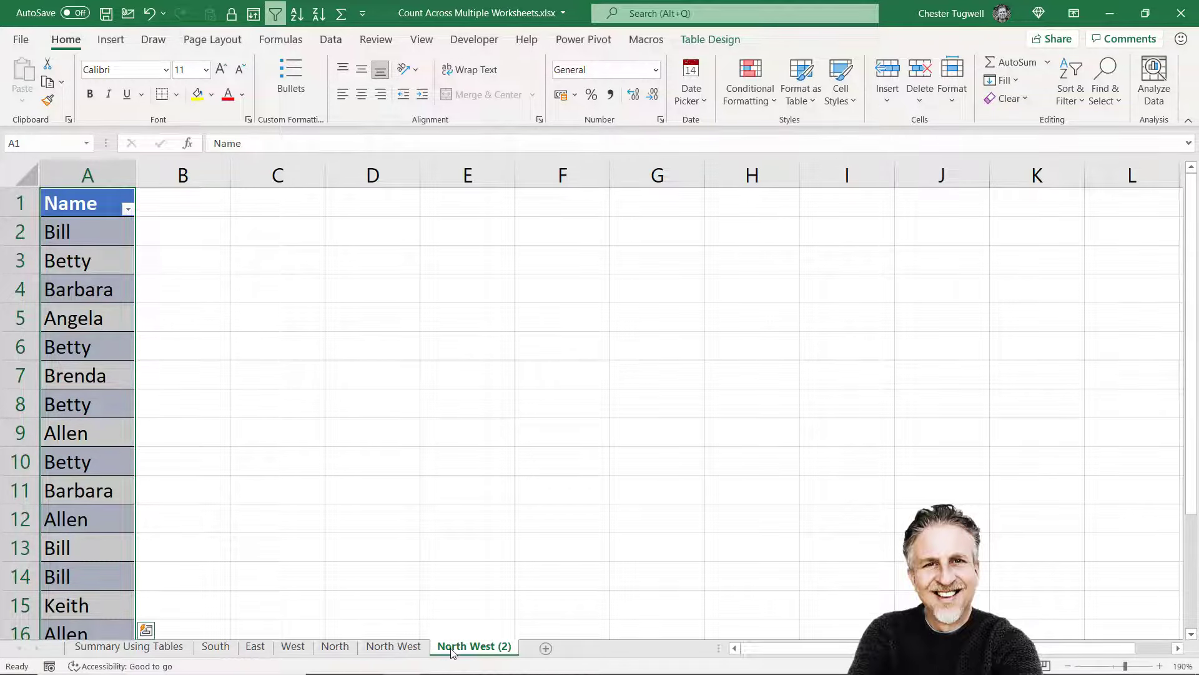
double_click(453, 653)
text(South)
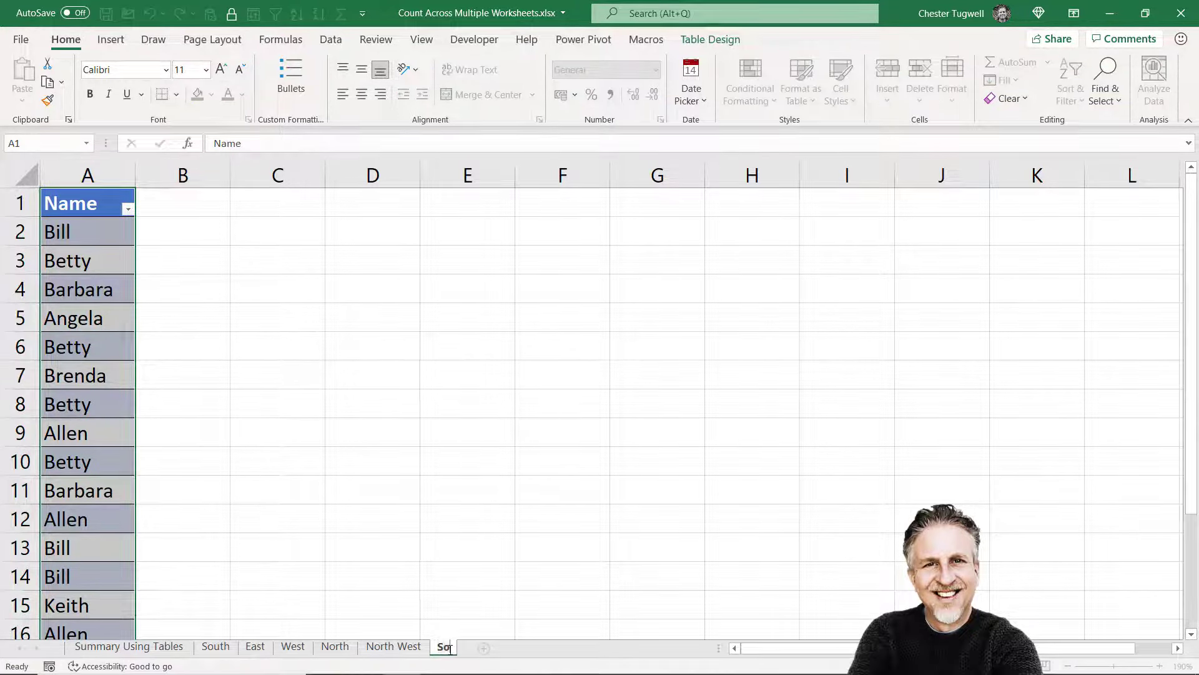
text(West)
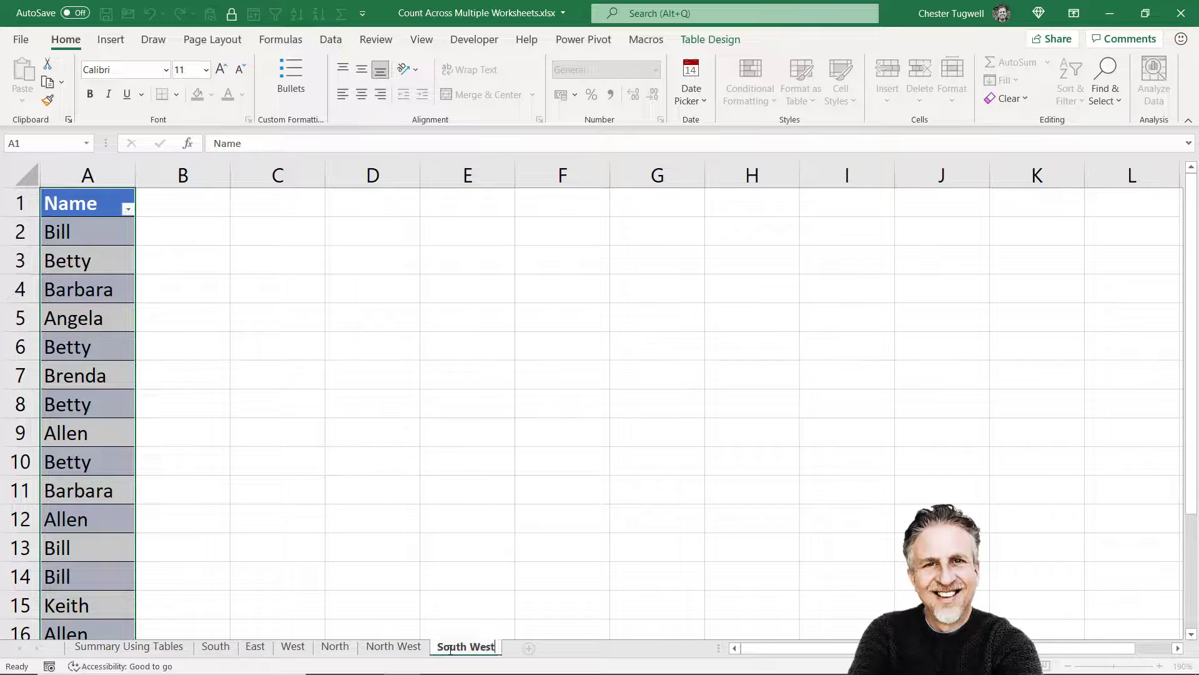
click(84, 297)
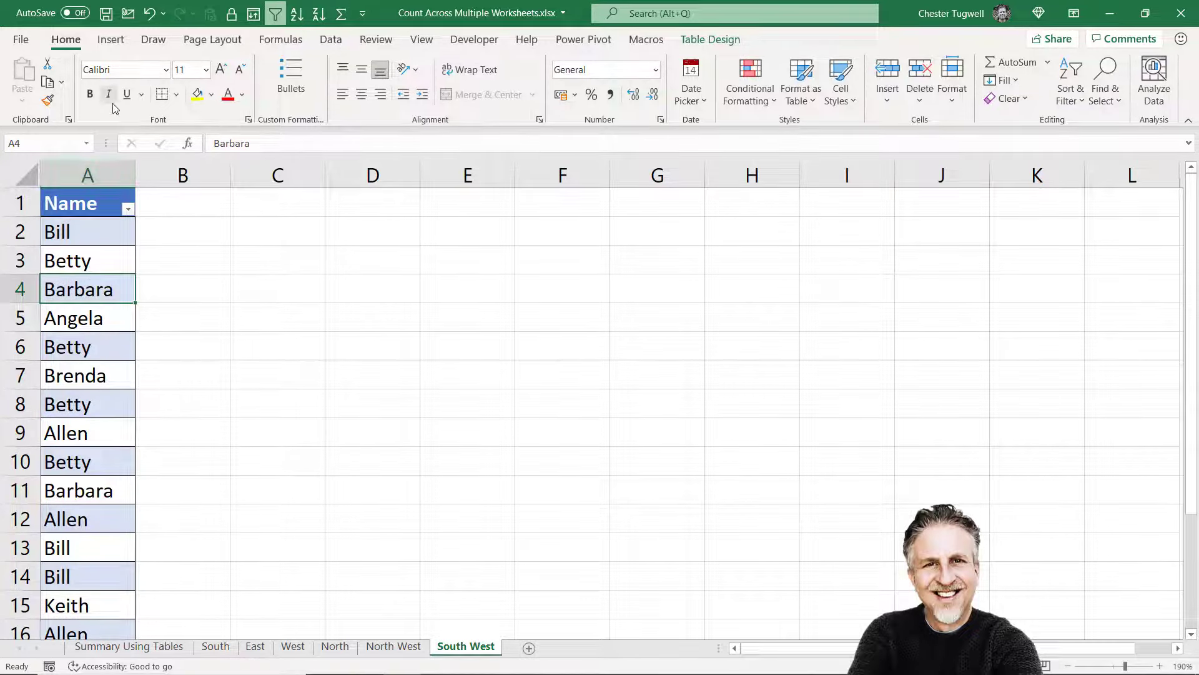
- Rename the copied sheet's table from North_West to South_West
click(712, 40)
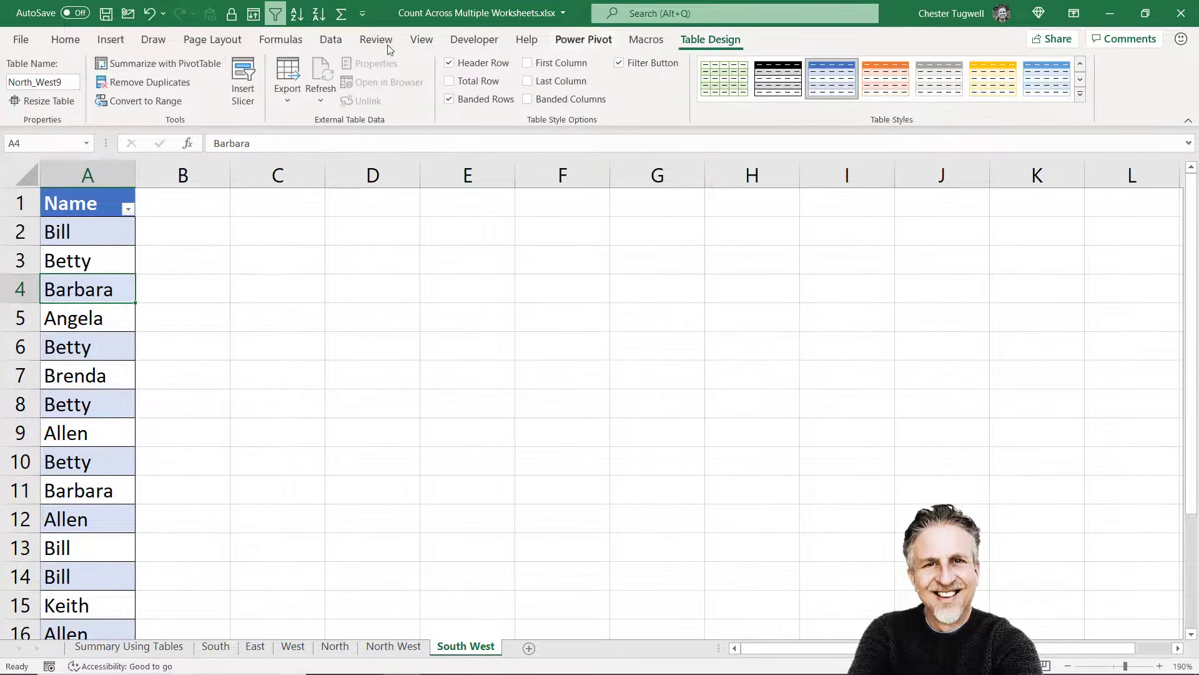
click(72, 81)
text(Sou)
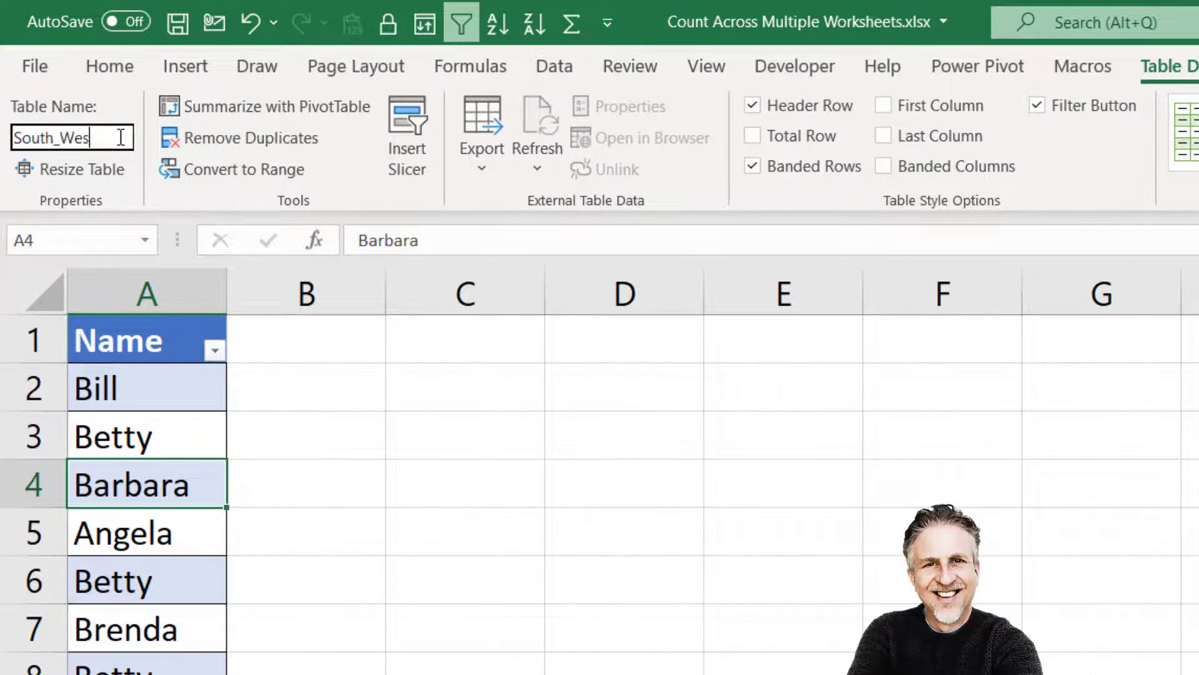
key(Return)
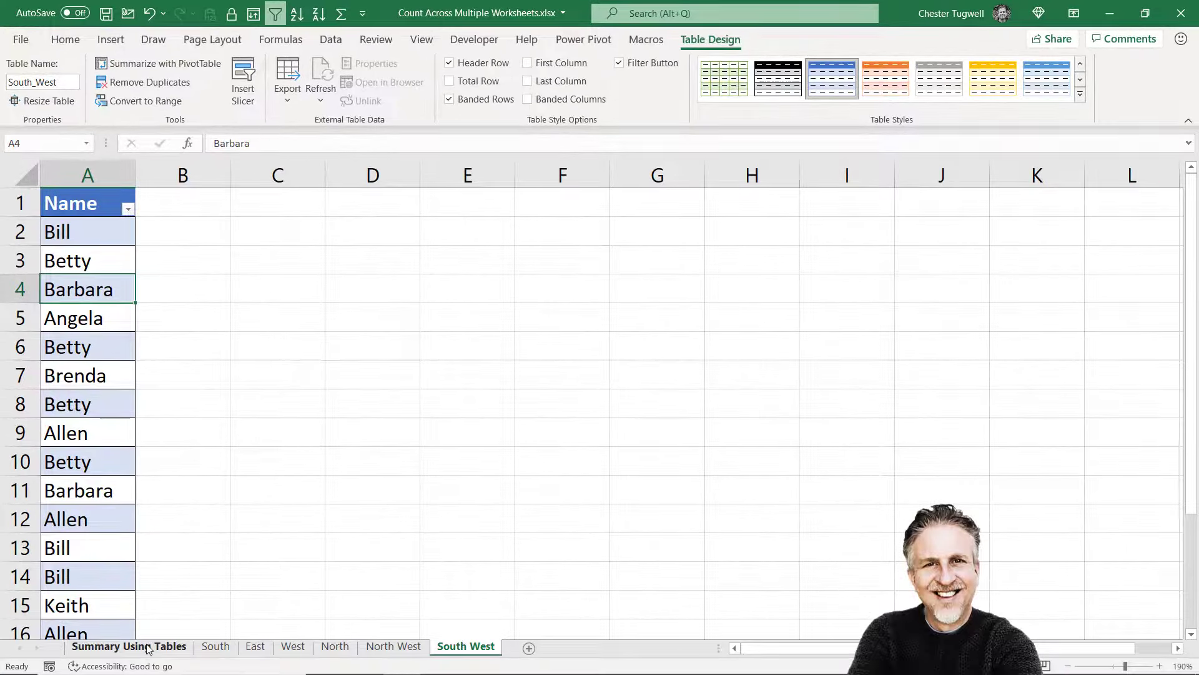
- Enter 'South West' in cell A8 of the Summary sheet's Sheets table
click(148, 649)
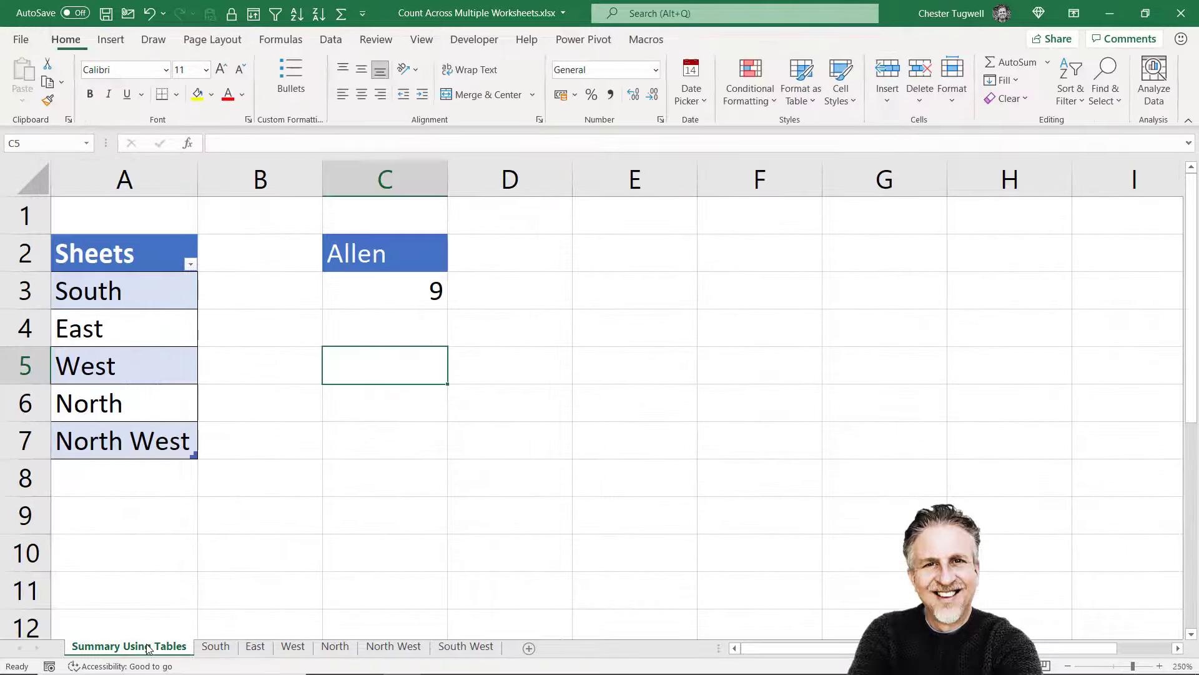
click(116, 477)
text(South)
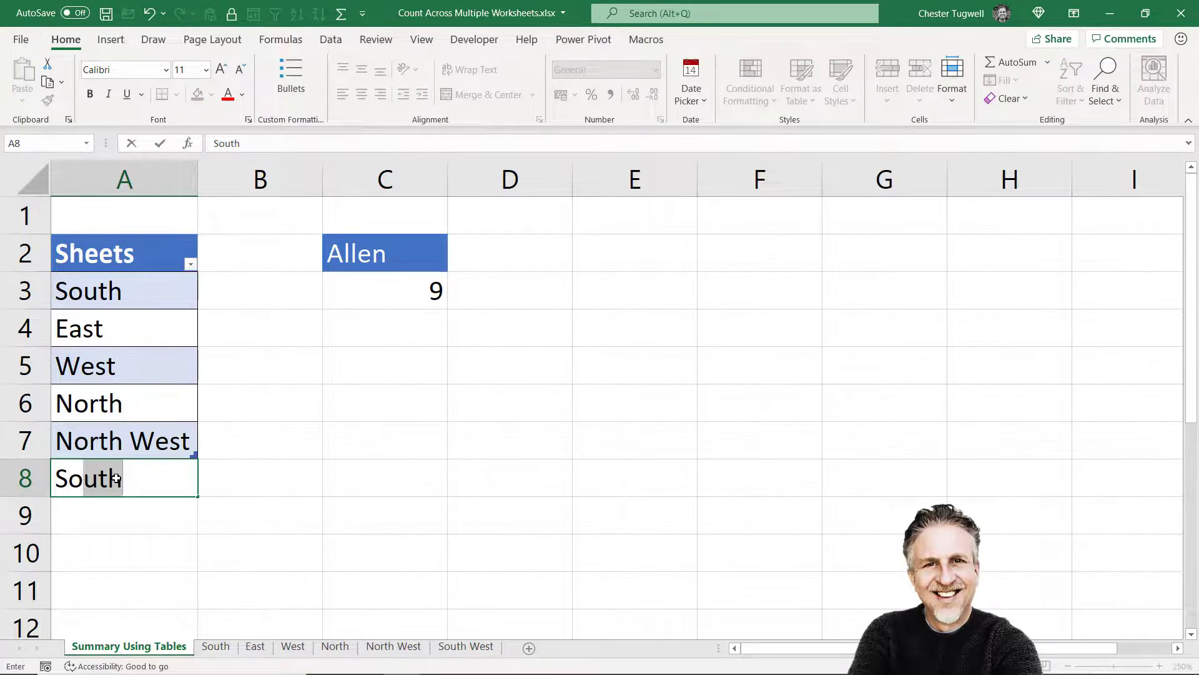
text( West)
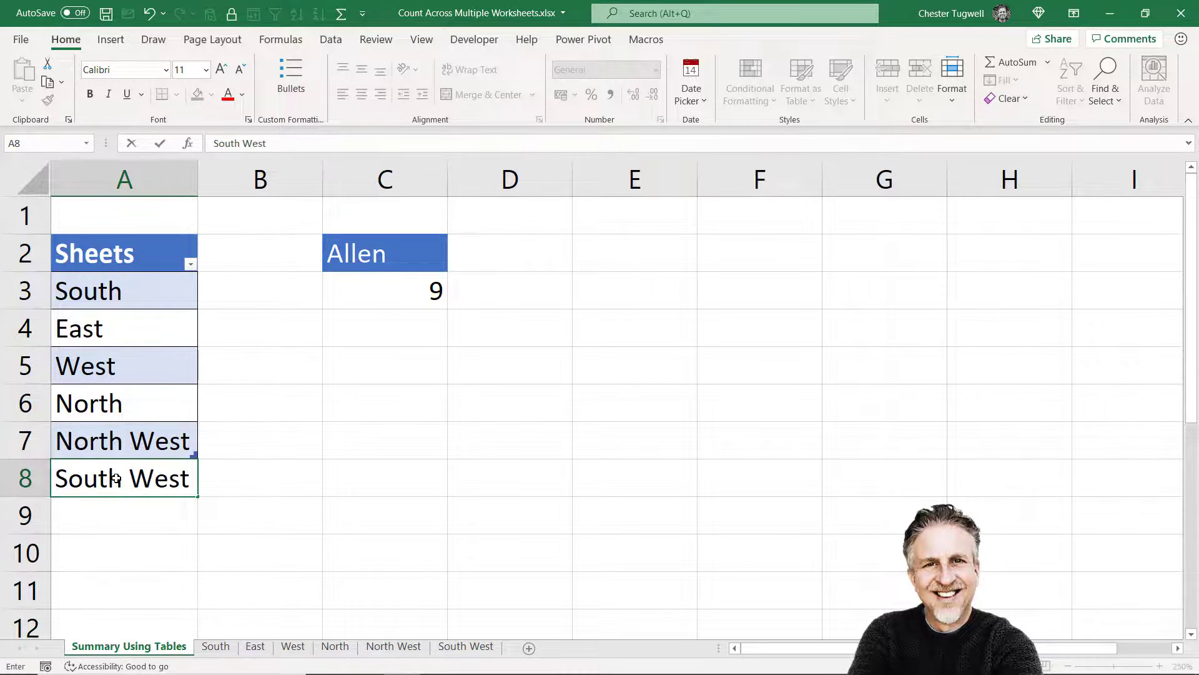
key(Return)
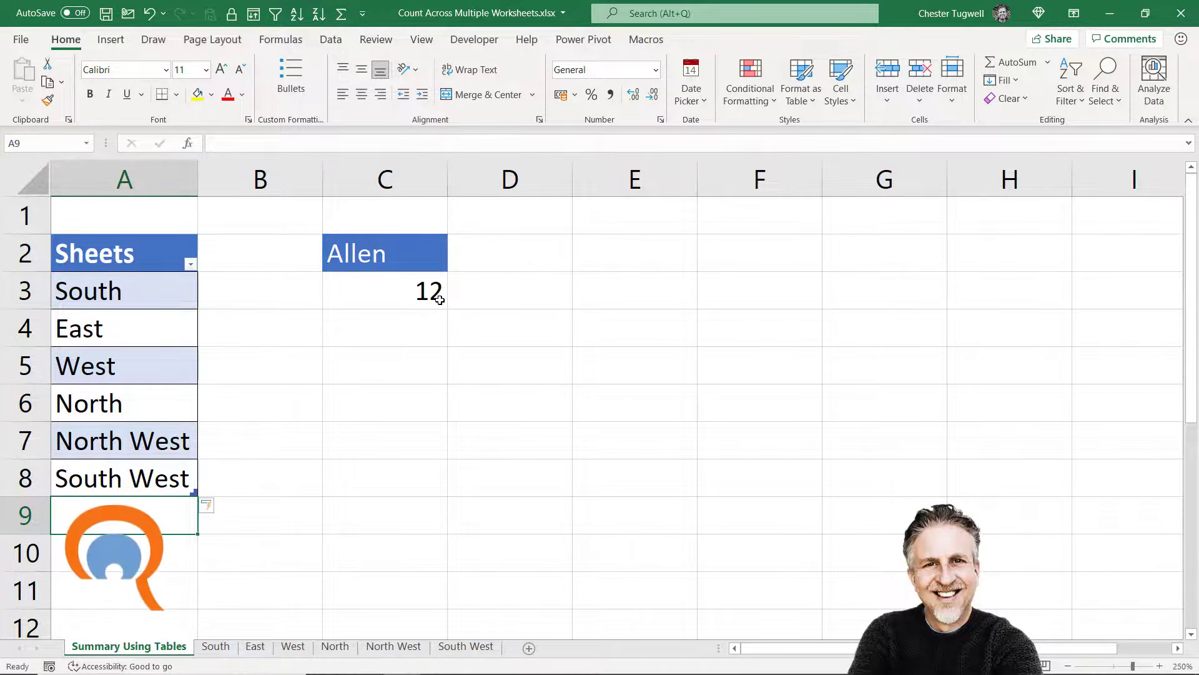
click(440, 300)
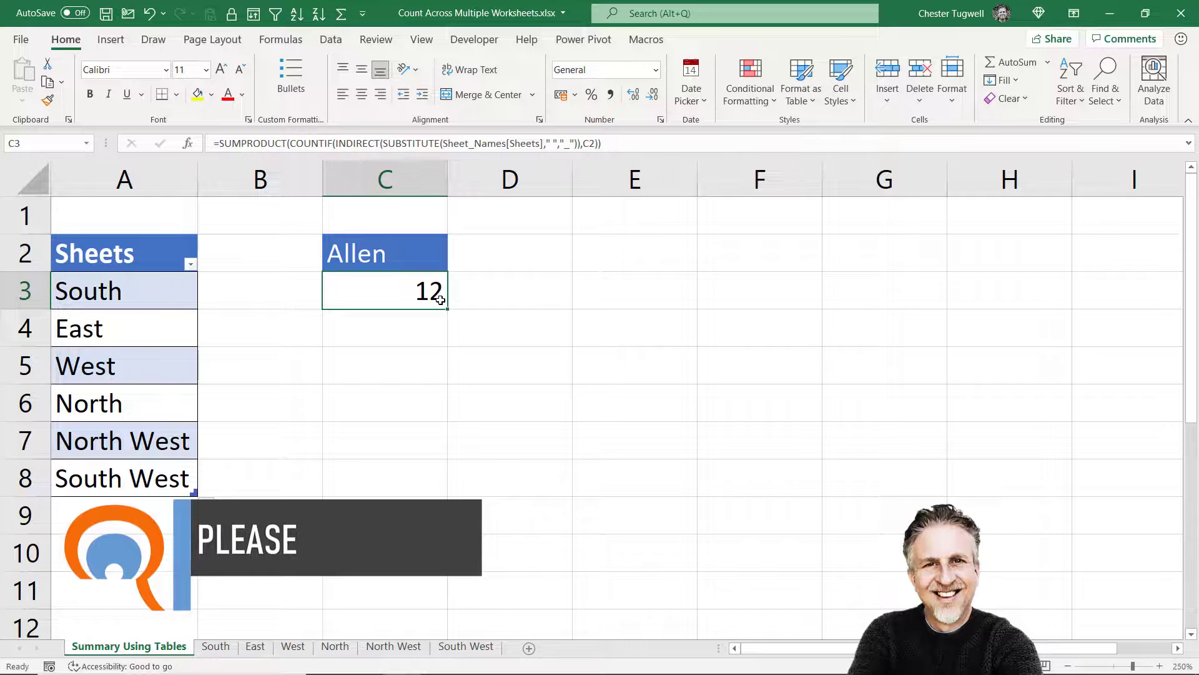